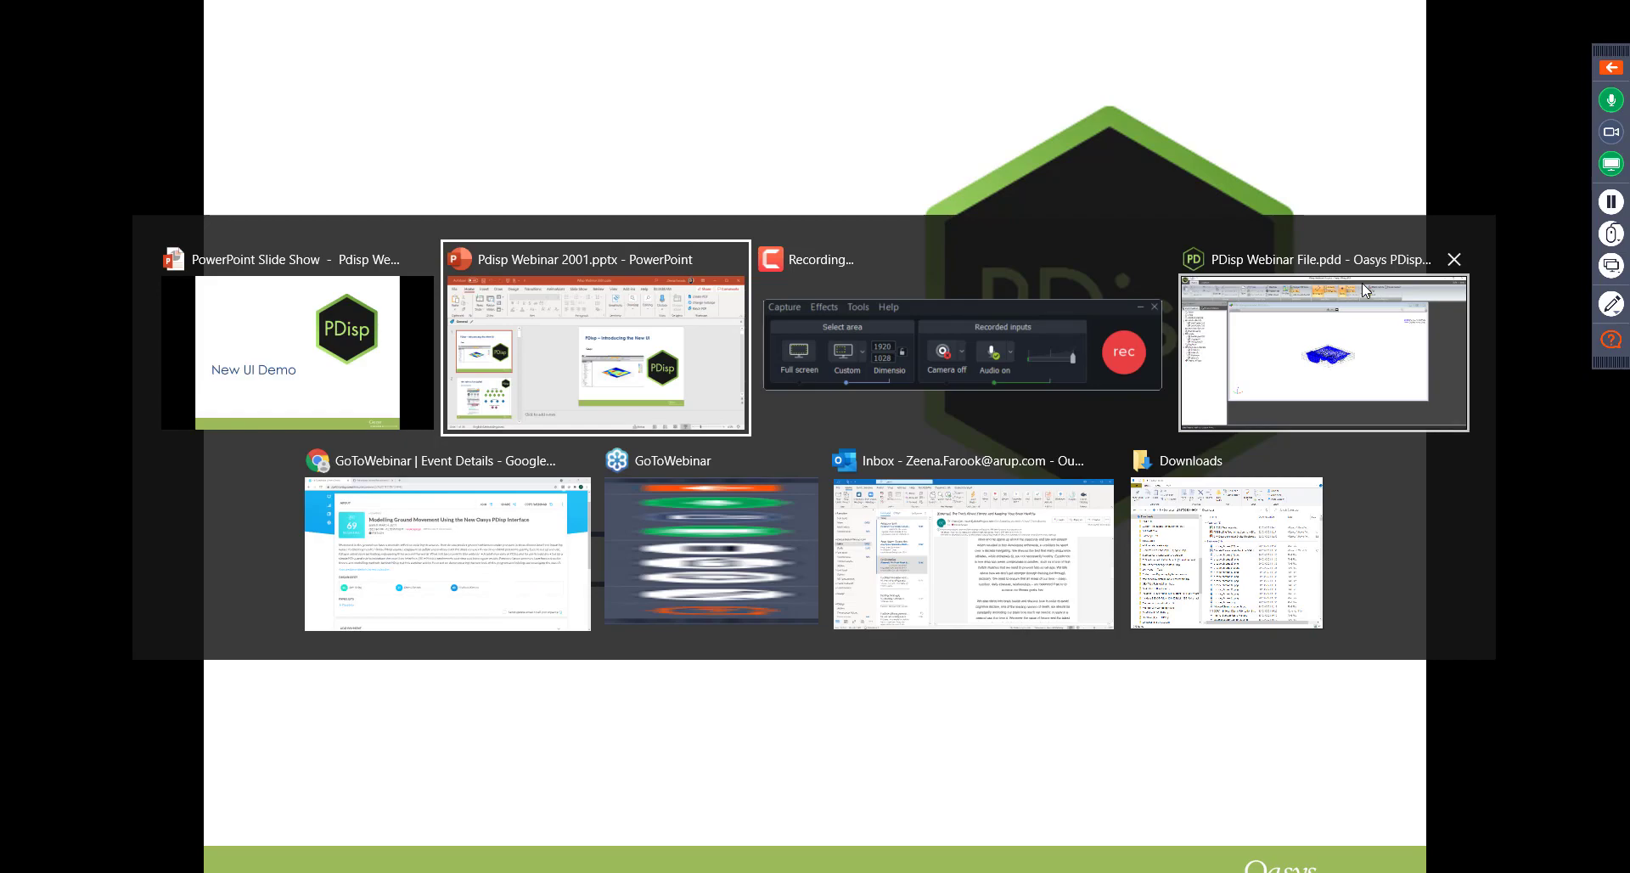
Bring the PDisp Webinar File model to the front and show its Graphics ribbon options
click(1362, 282)
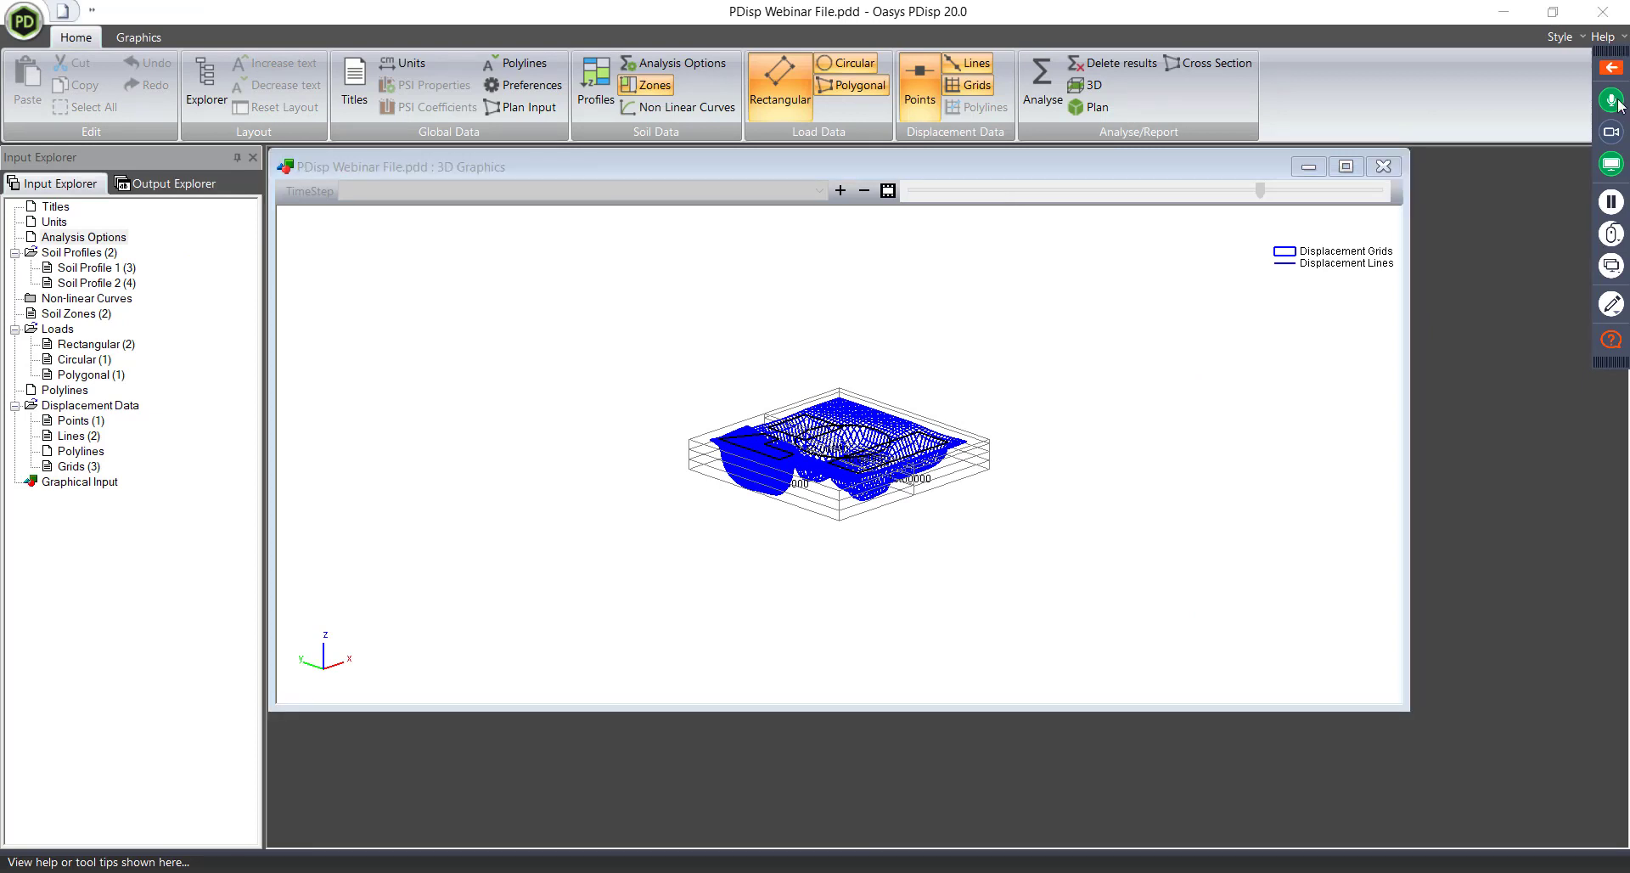
drag(1623, 58, 1616, 226)
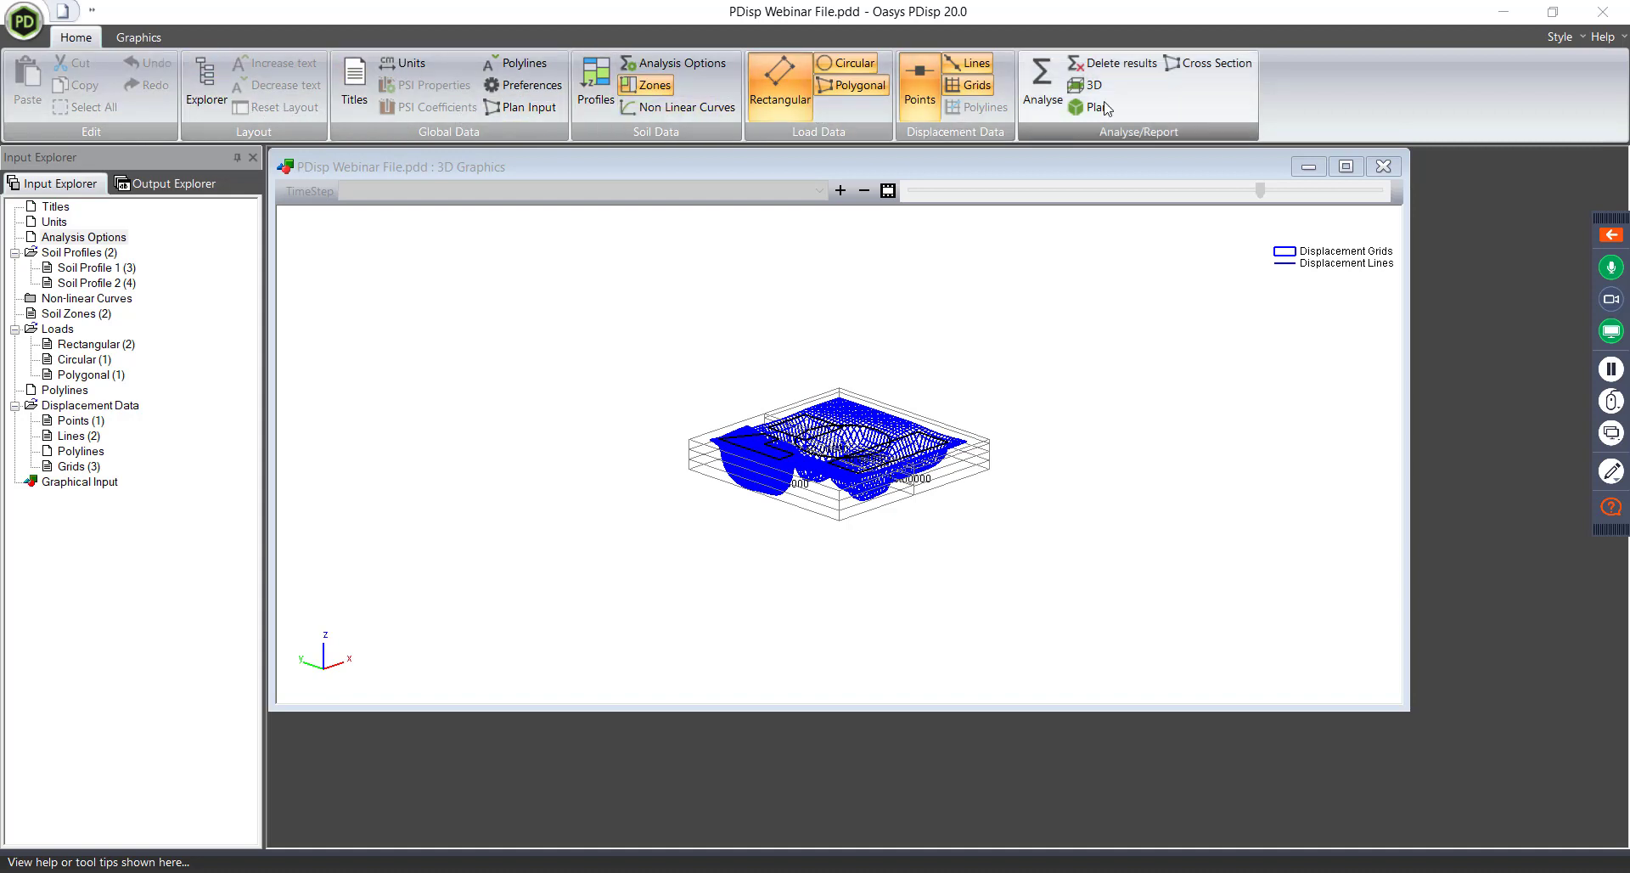
click(138, 37)
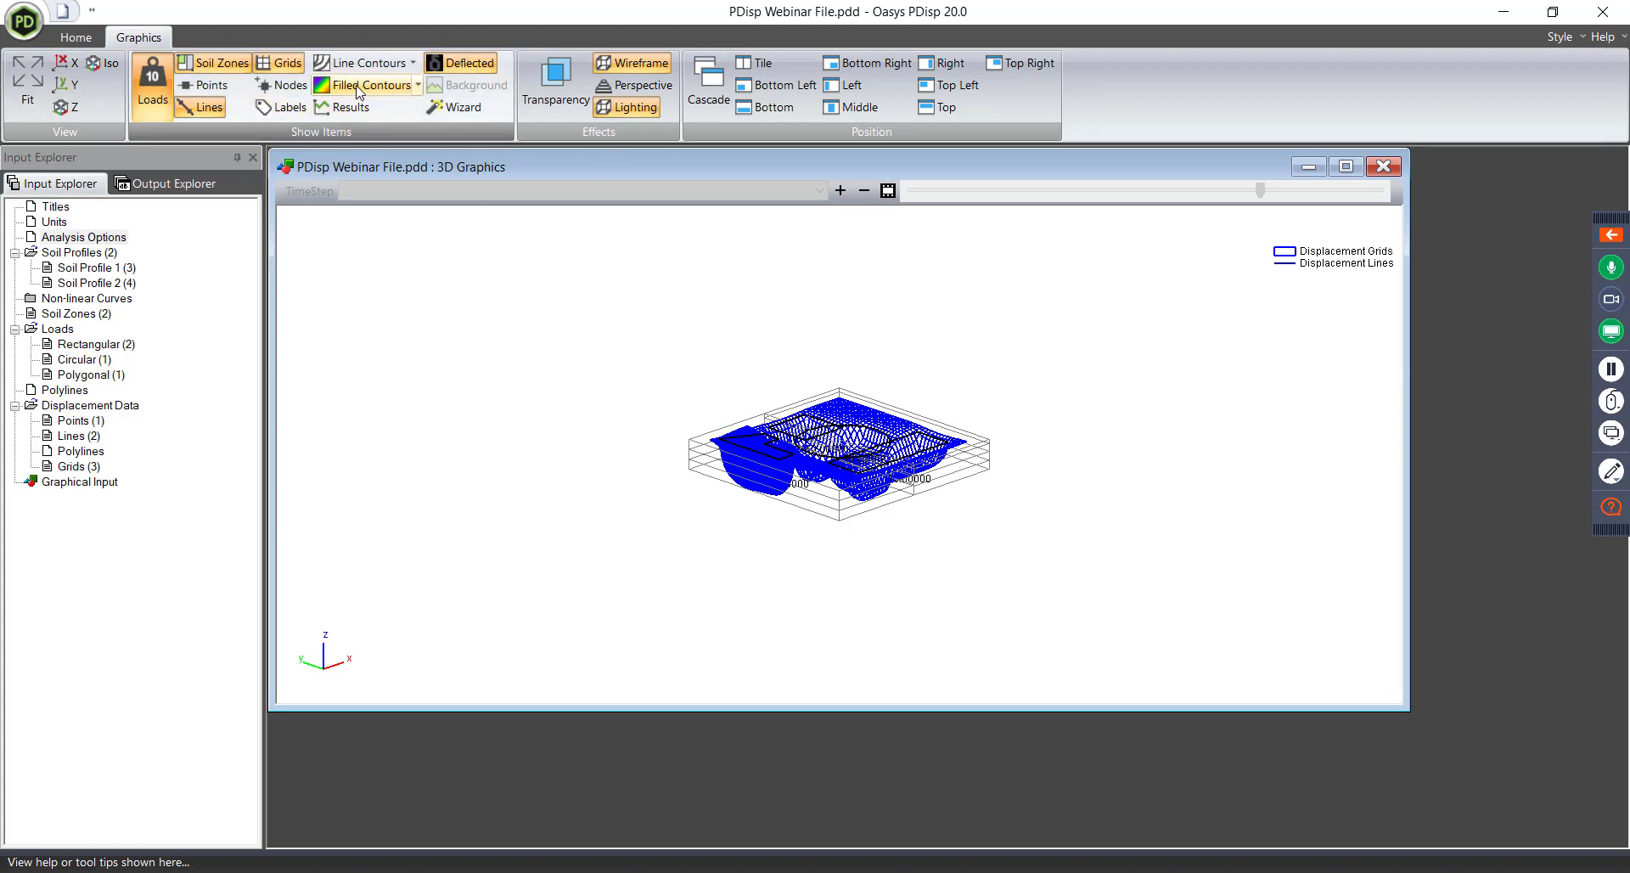
Browse the PD application menu, Help menu and quick-access flyout, then return to the Home commands
click(20, 23)
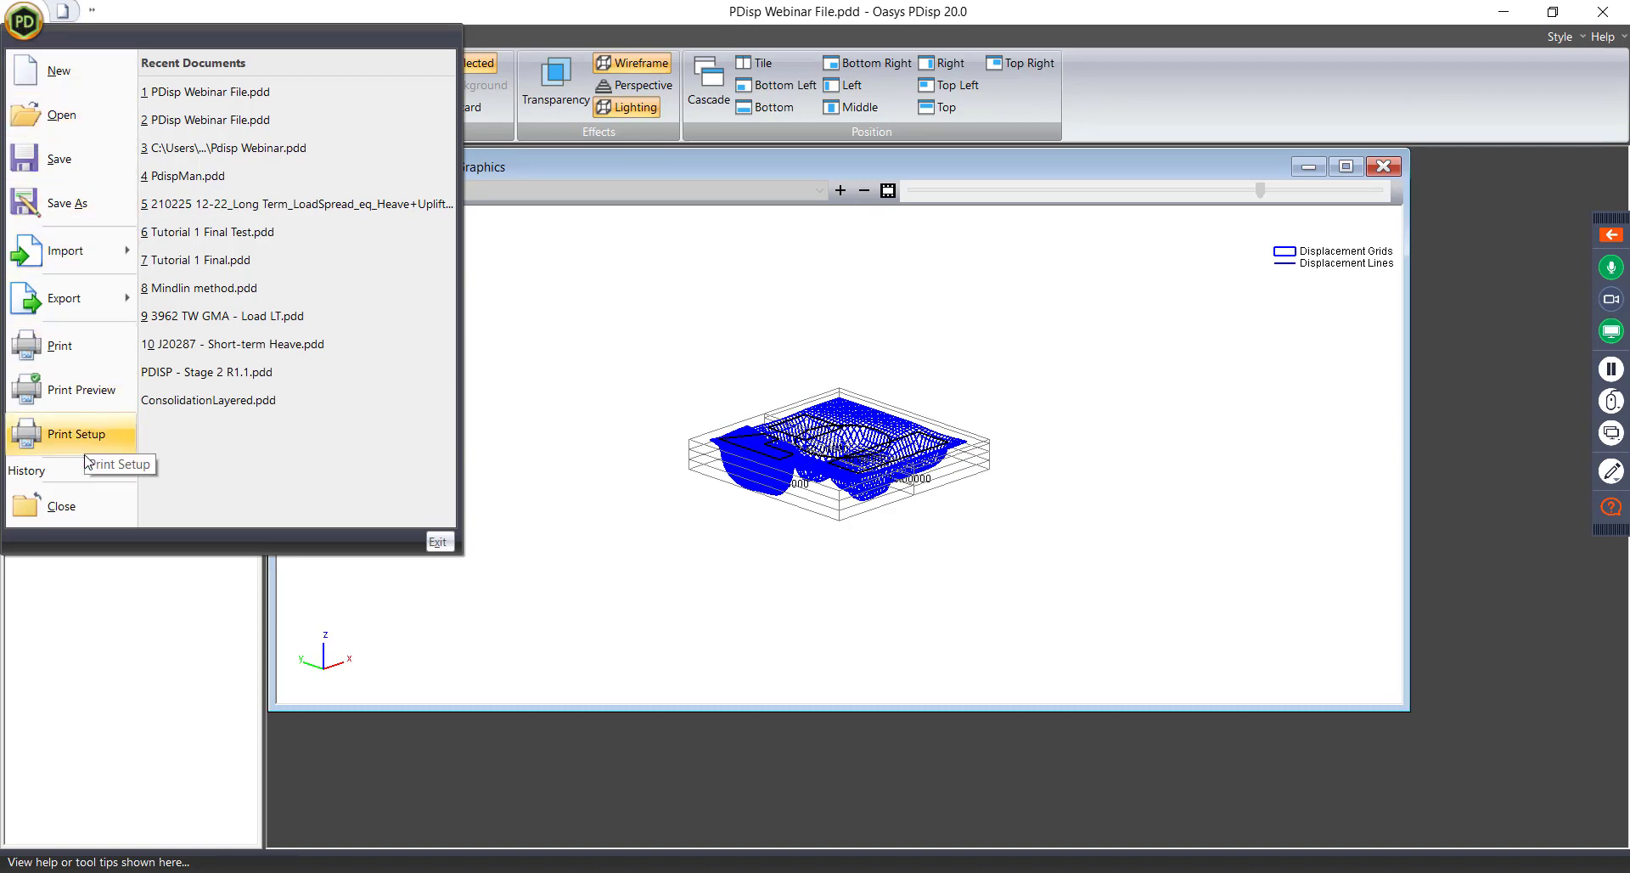
click(406, 7)
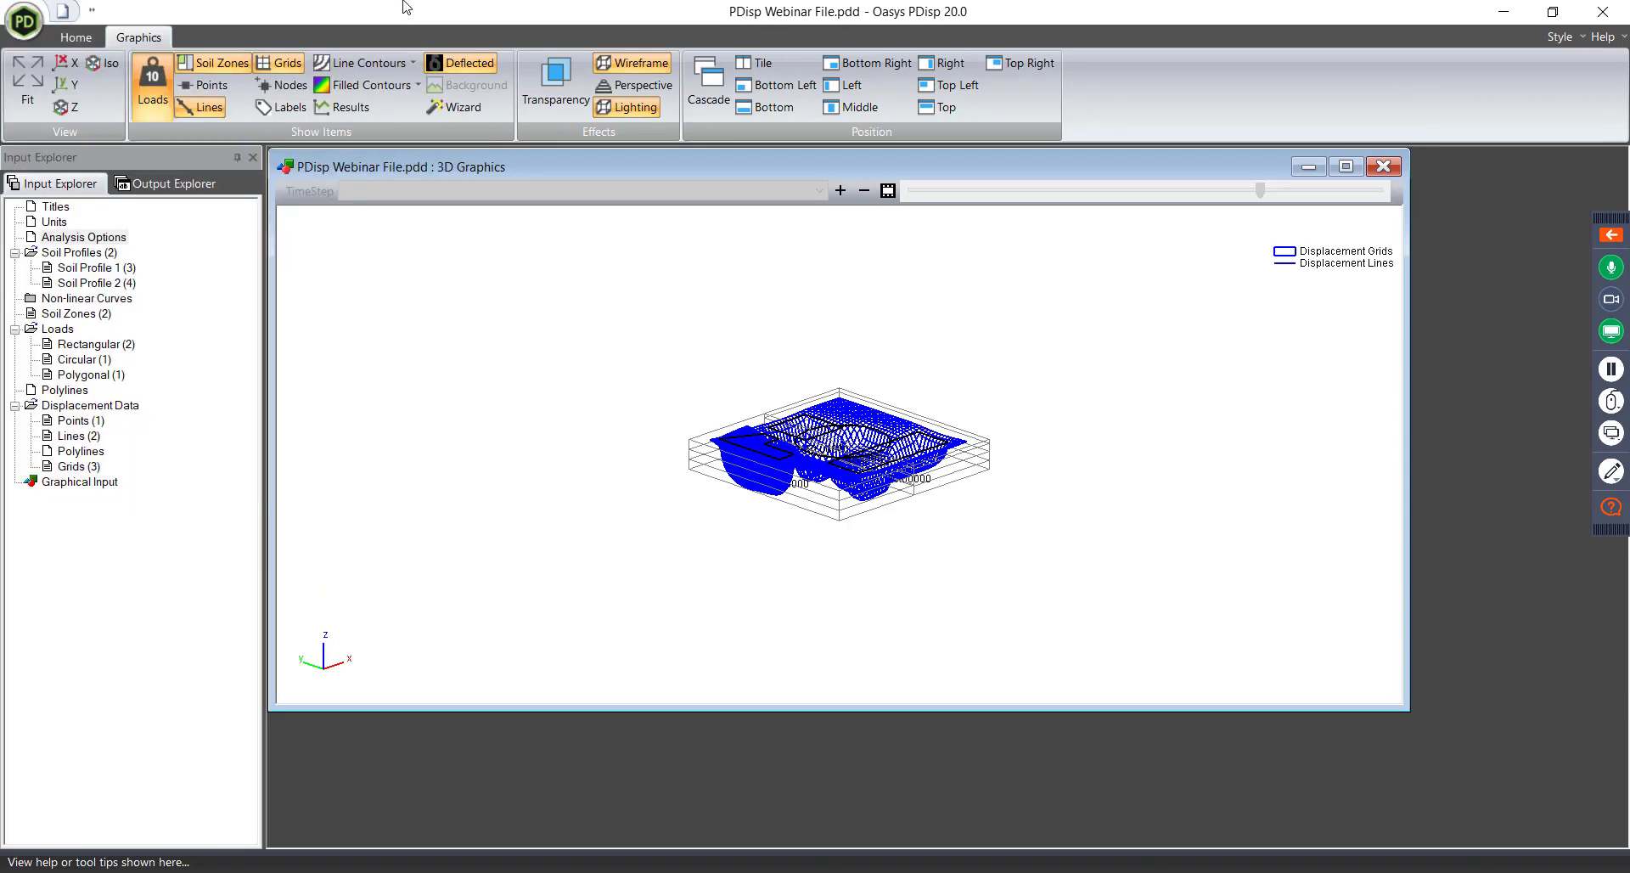
click(1600, 39)
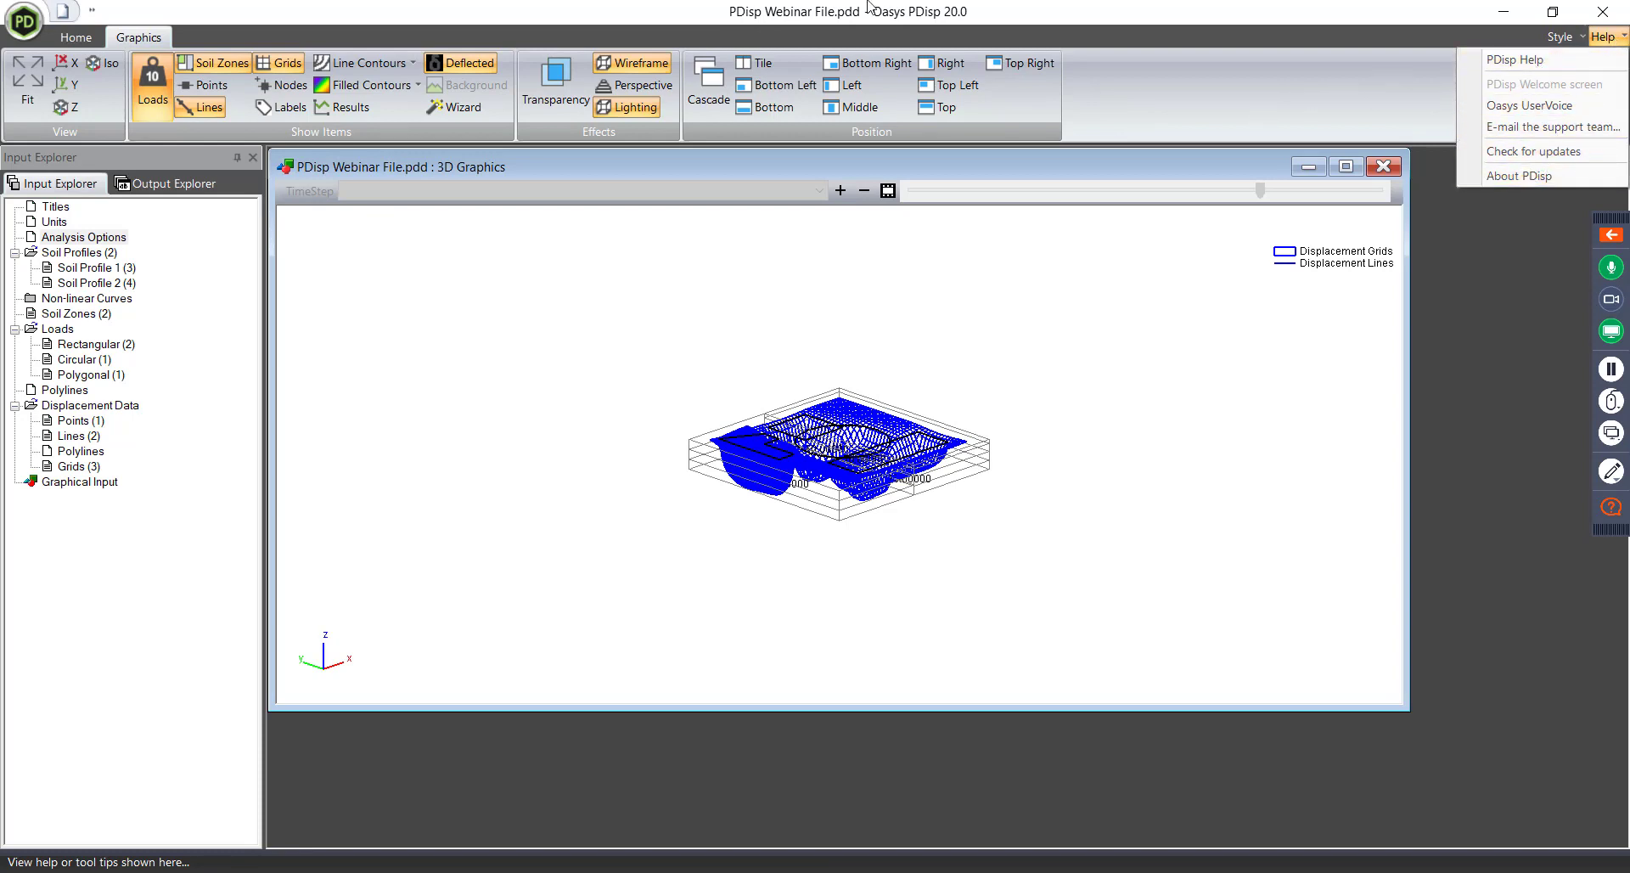
click(162, 9)
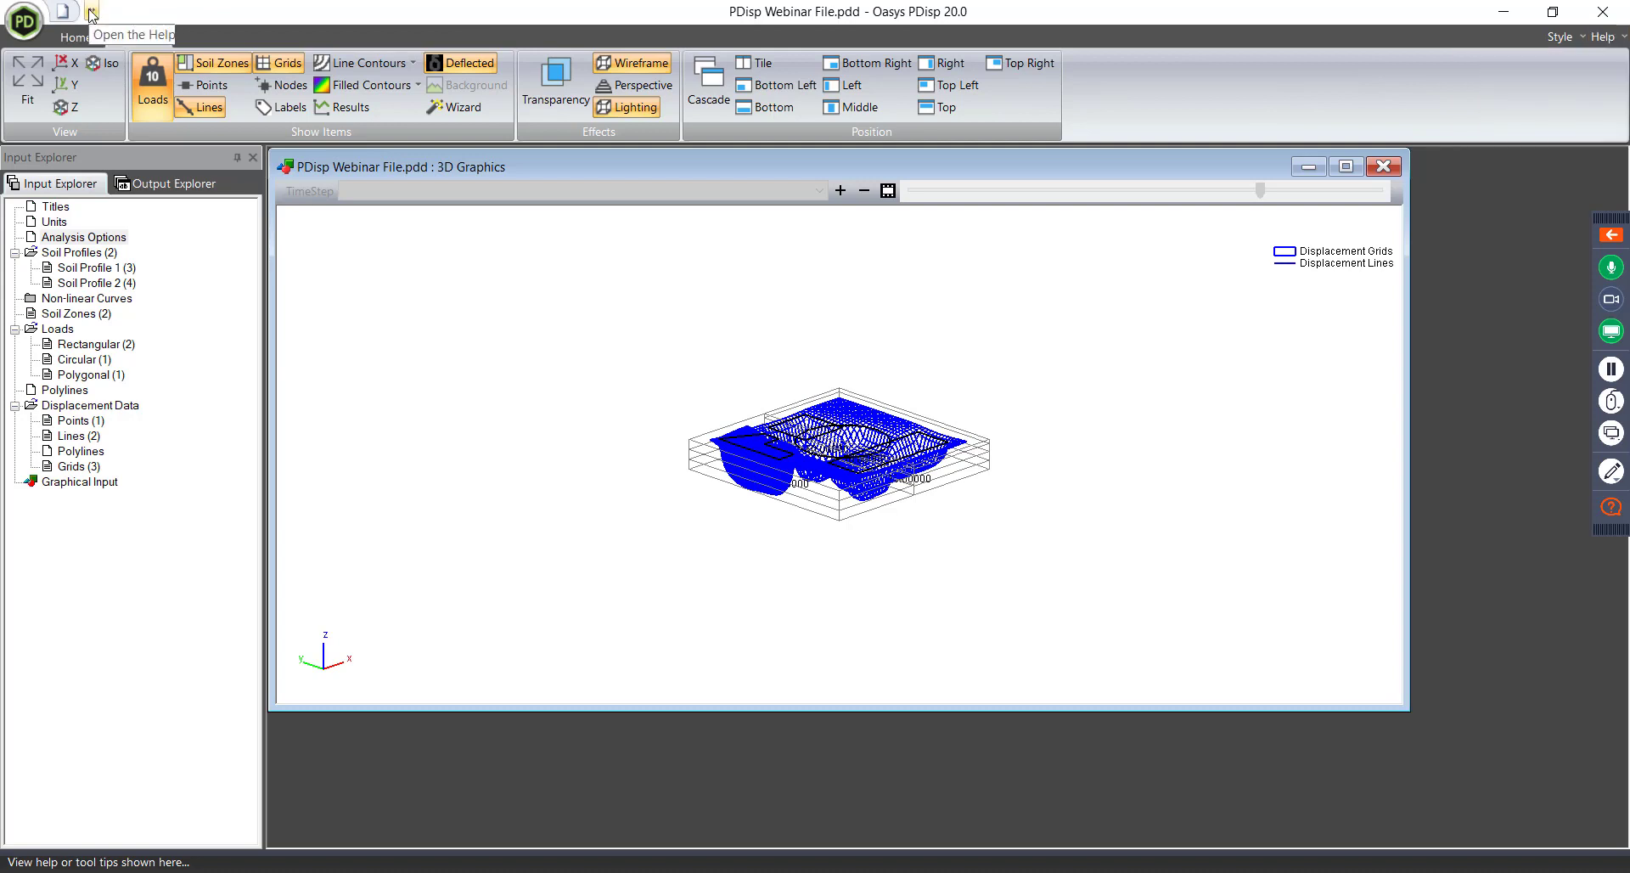
click(91, 13)
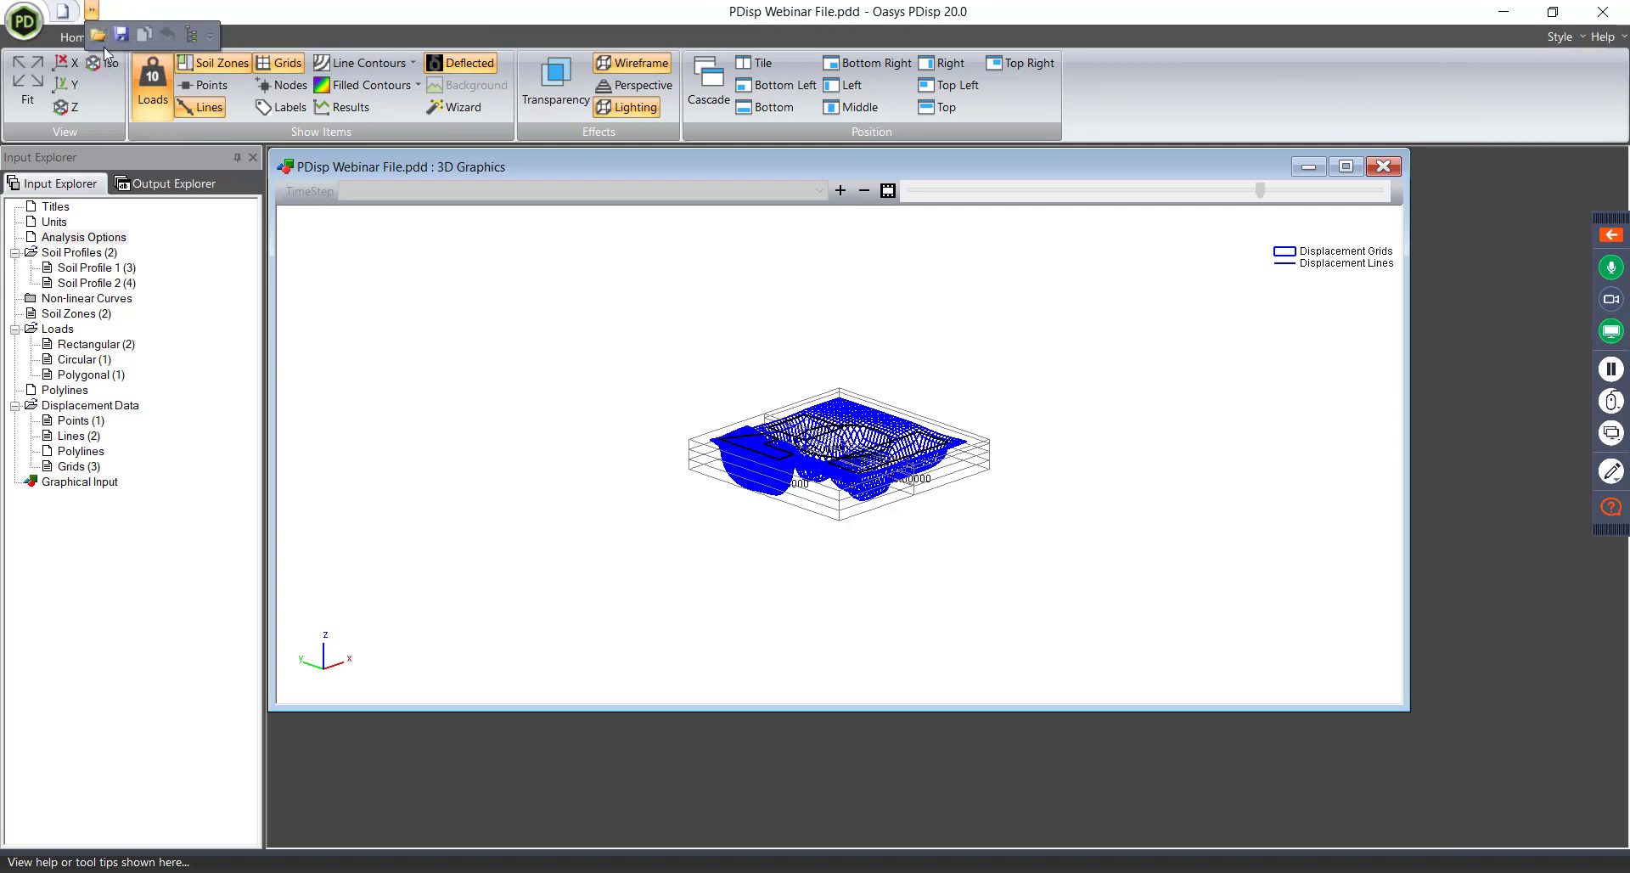
click(268, 9)
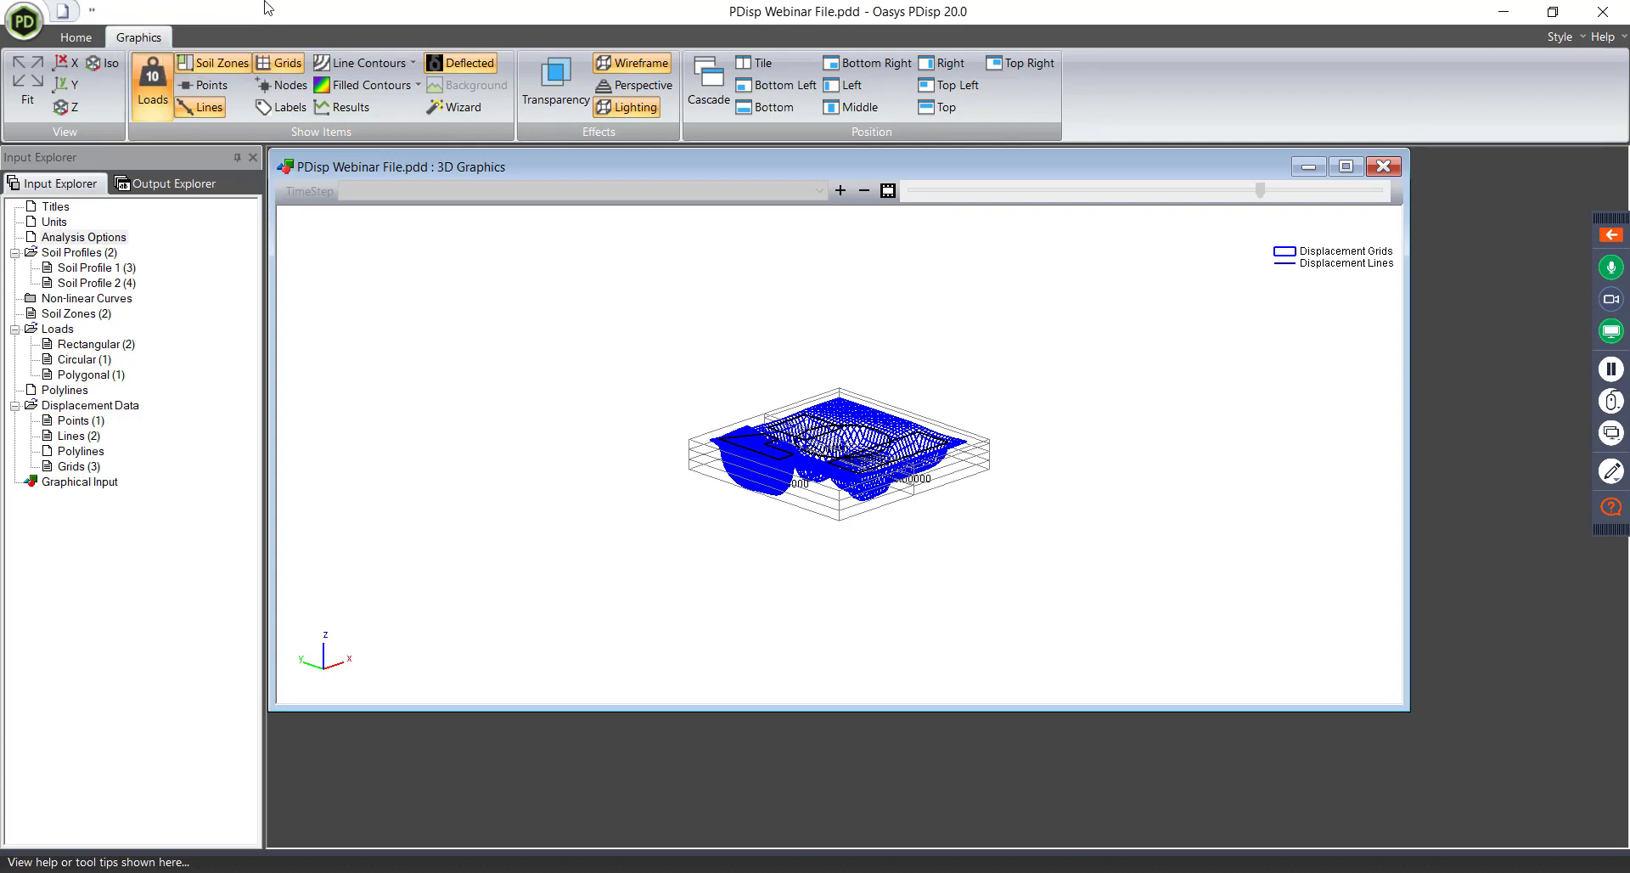
click(88, 39)
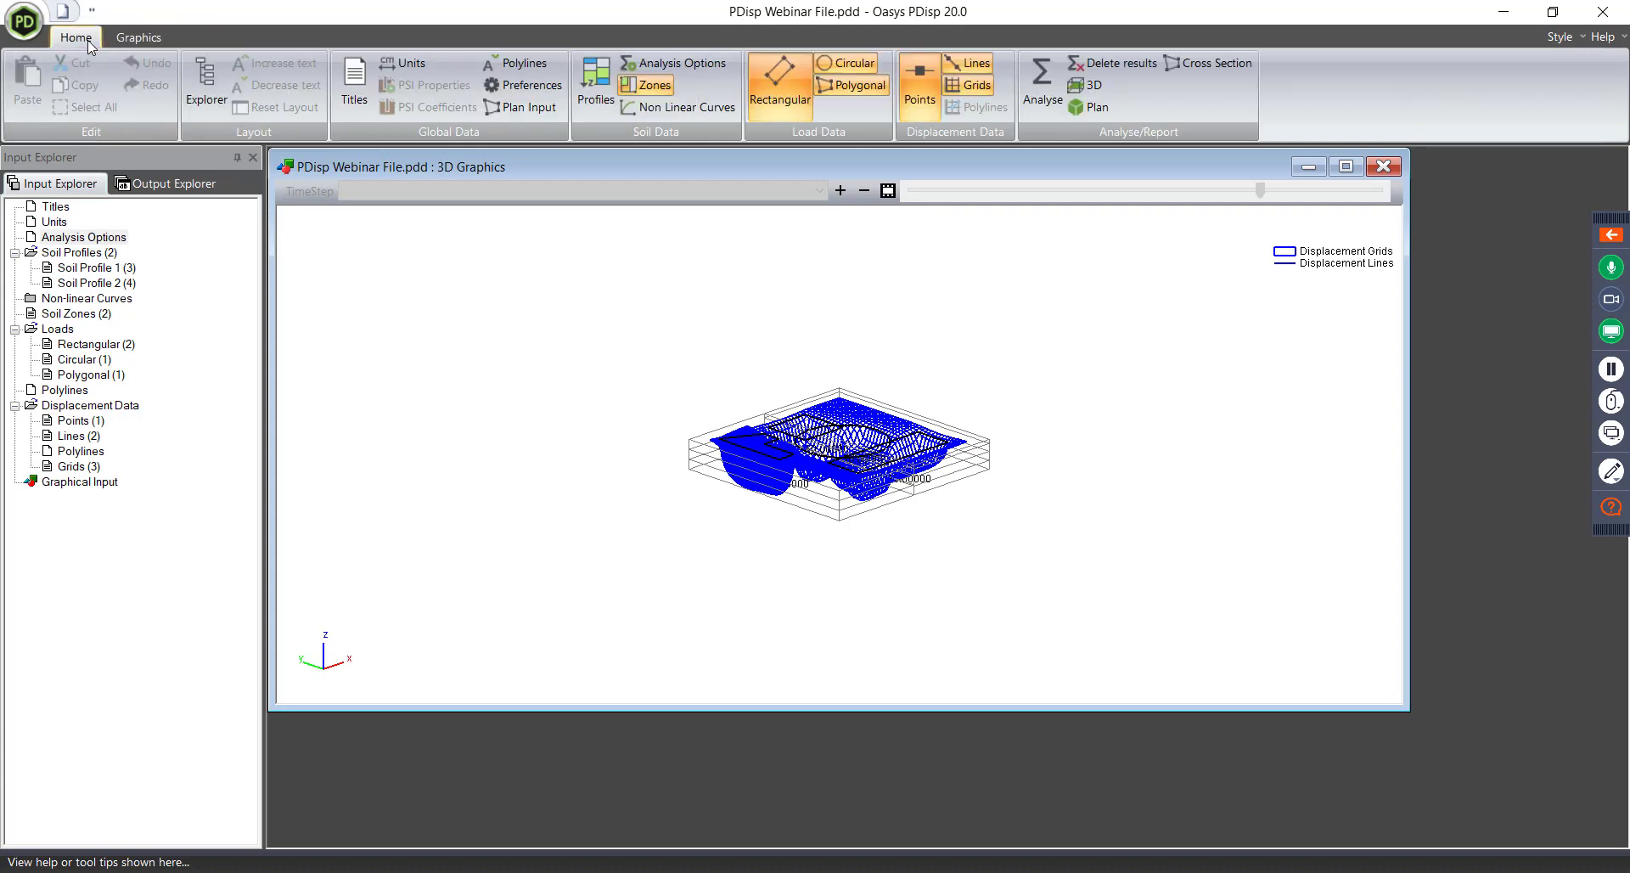
Review the model's Titles and Units properties in a widened property panel
click(58, 208)
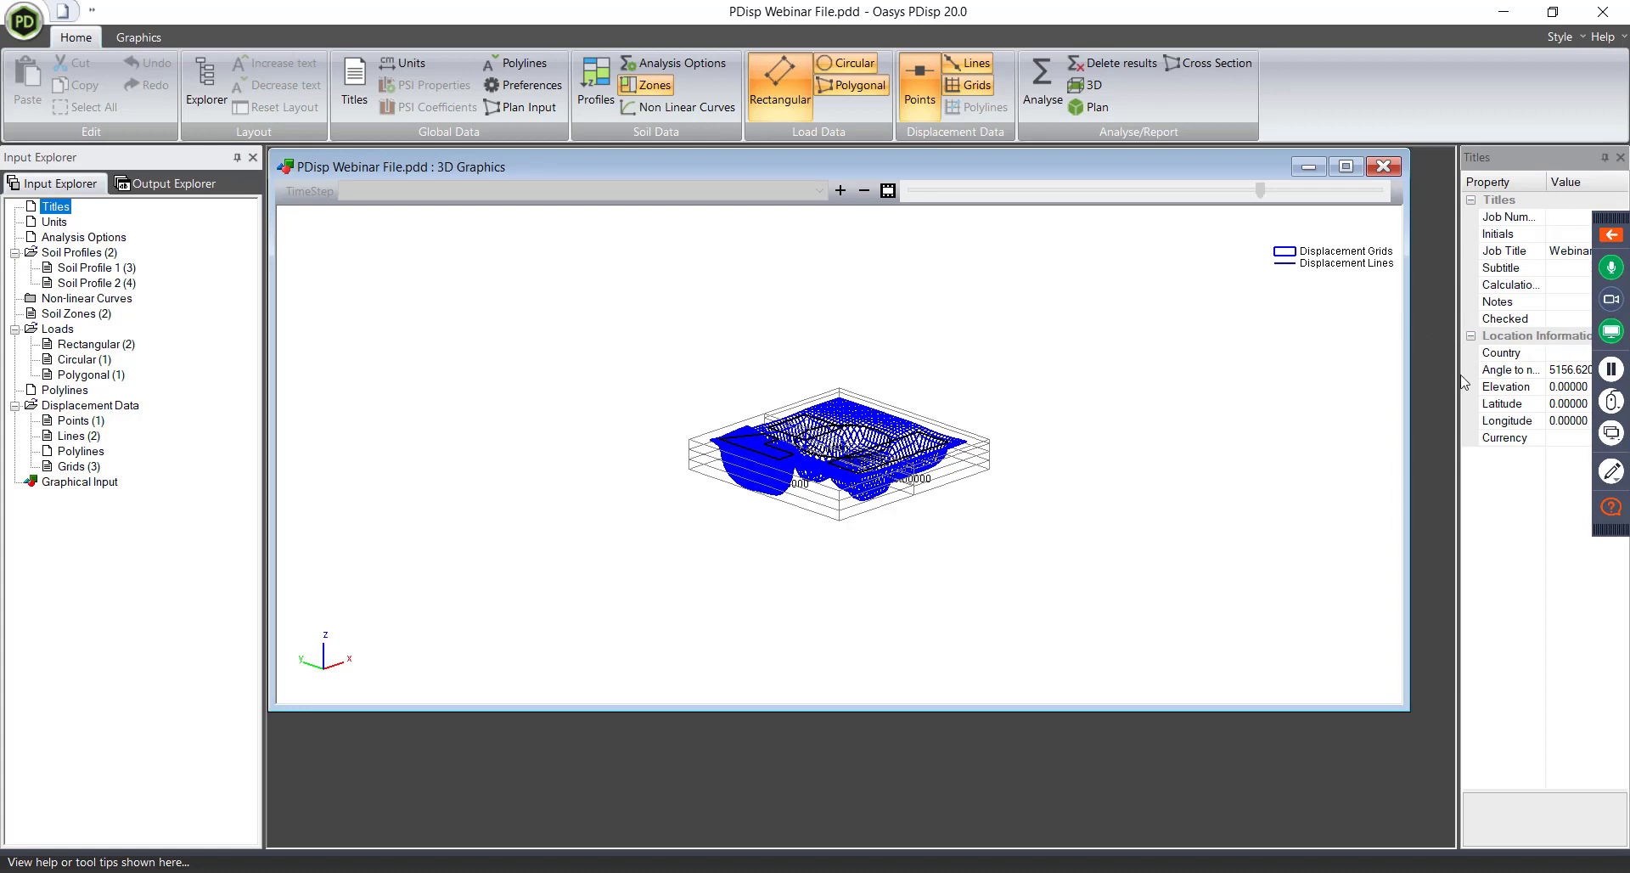
drag(1461, 382, 1327, 378)
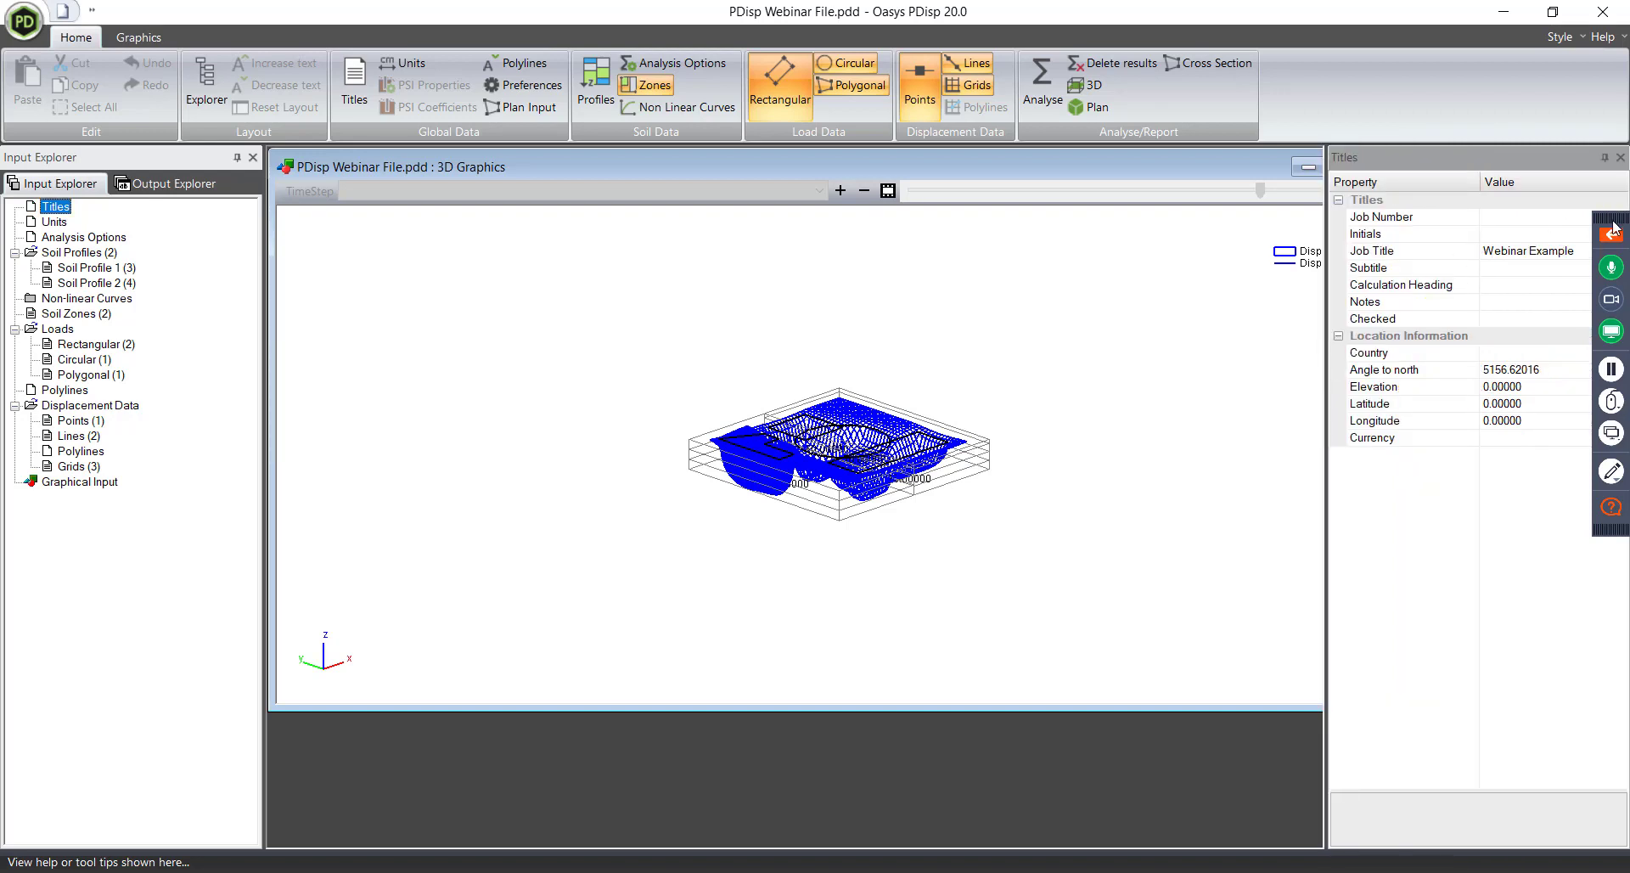
drag(1612, 225, 1611, 571)
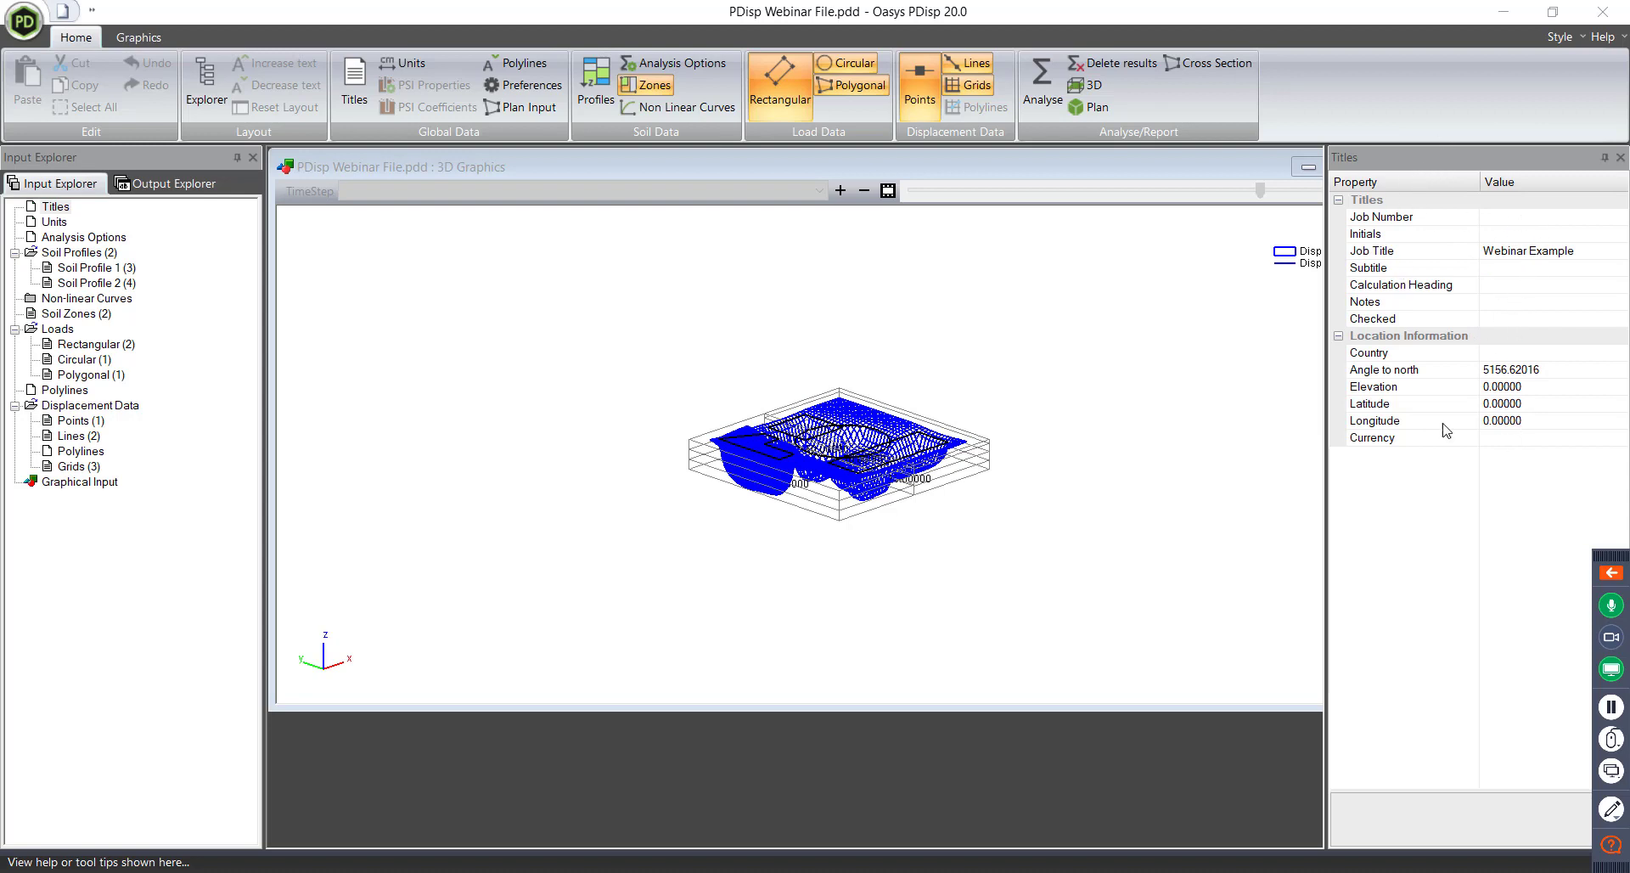
double_click(54, 222)
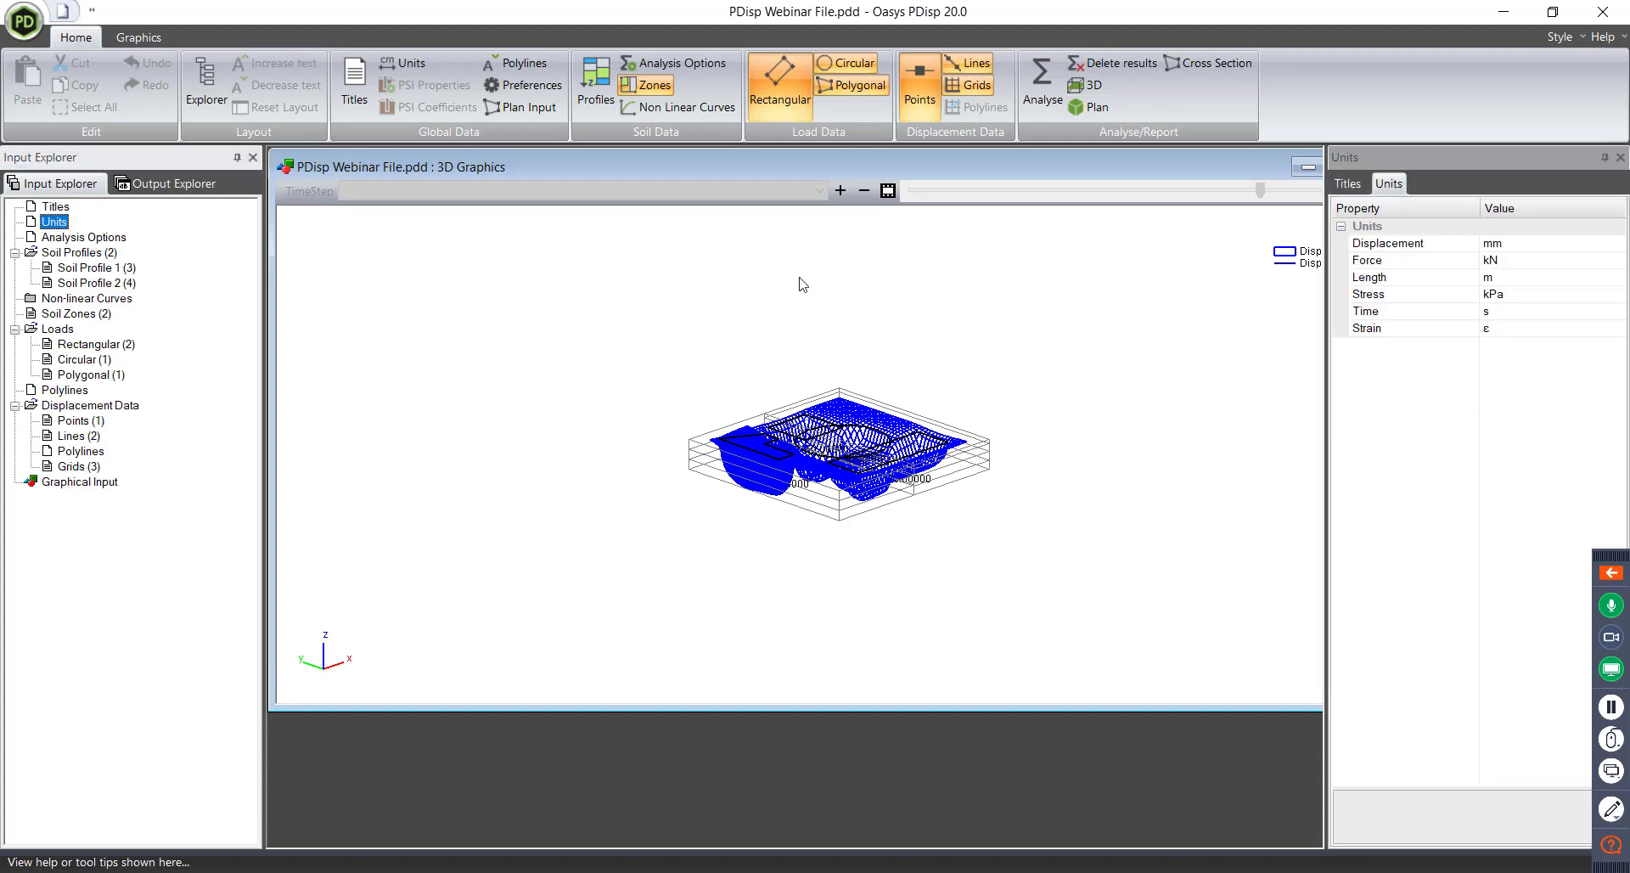
click(1346, 183)
click(1388, 183)
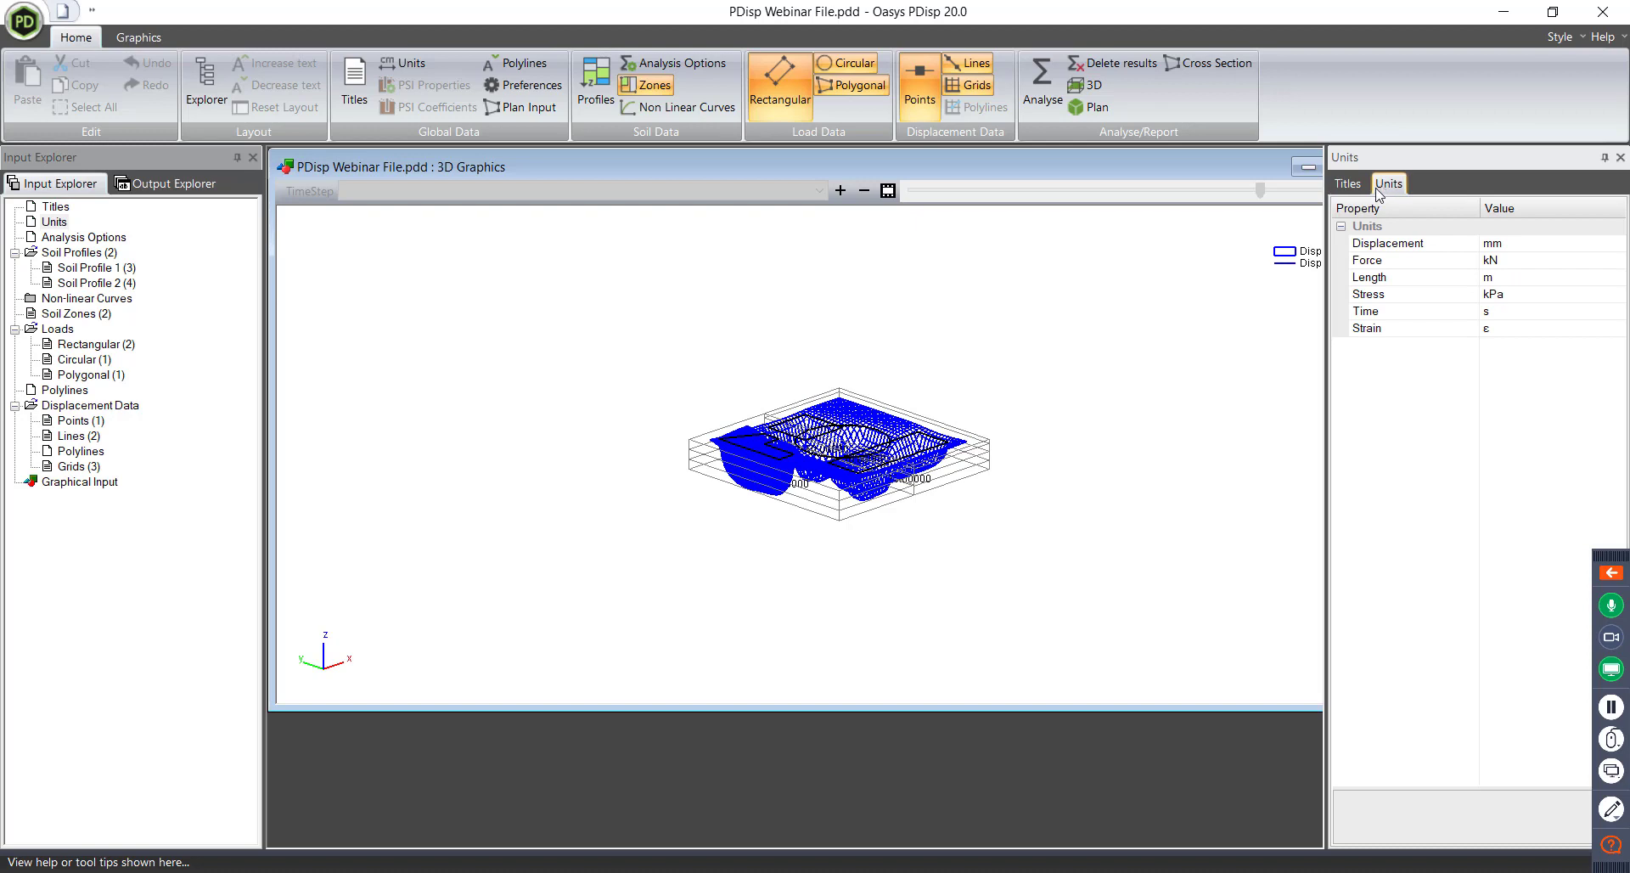
Open Analysis Options and keep Boussinesq as the analysis method
click(84, 238)
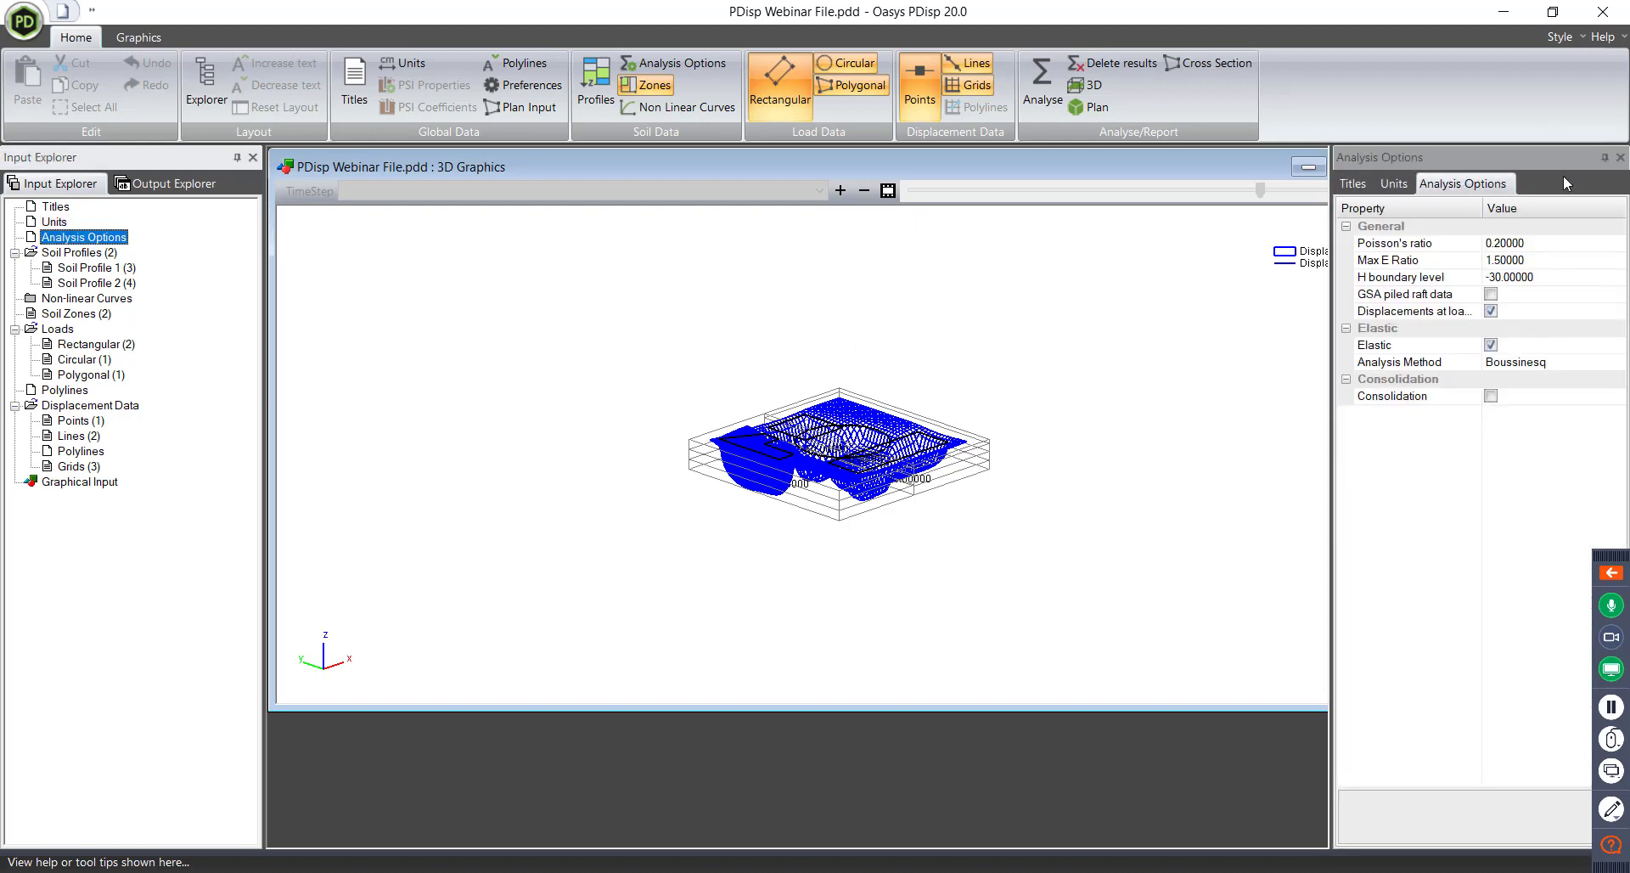
click(1619, 363)
click(1620, 365)
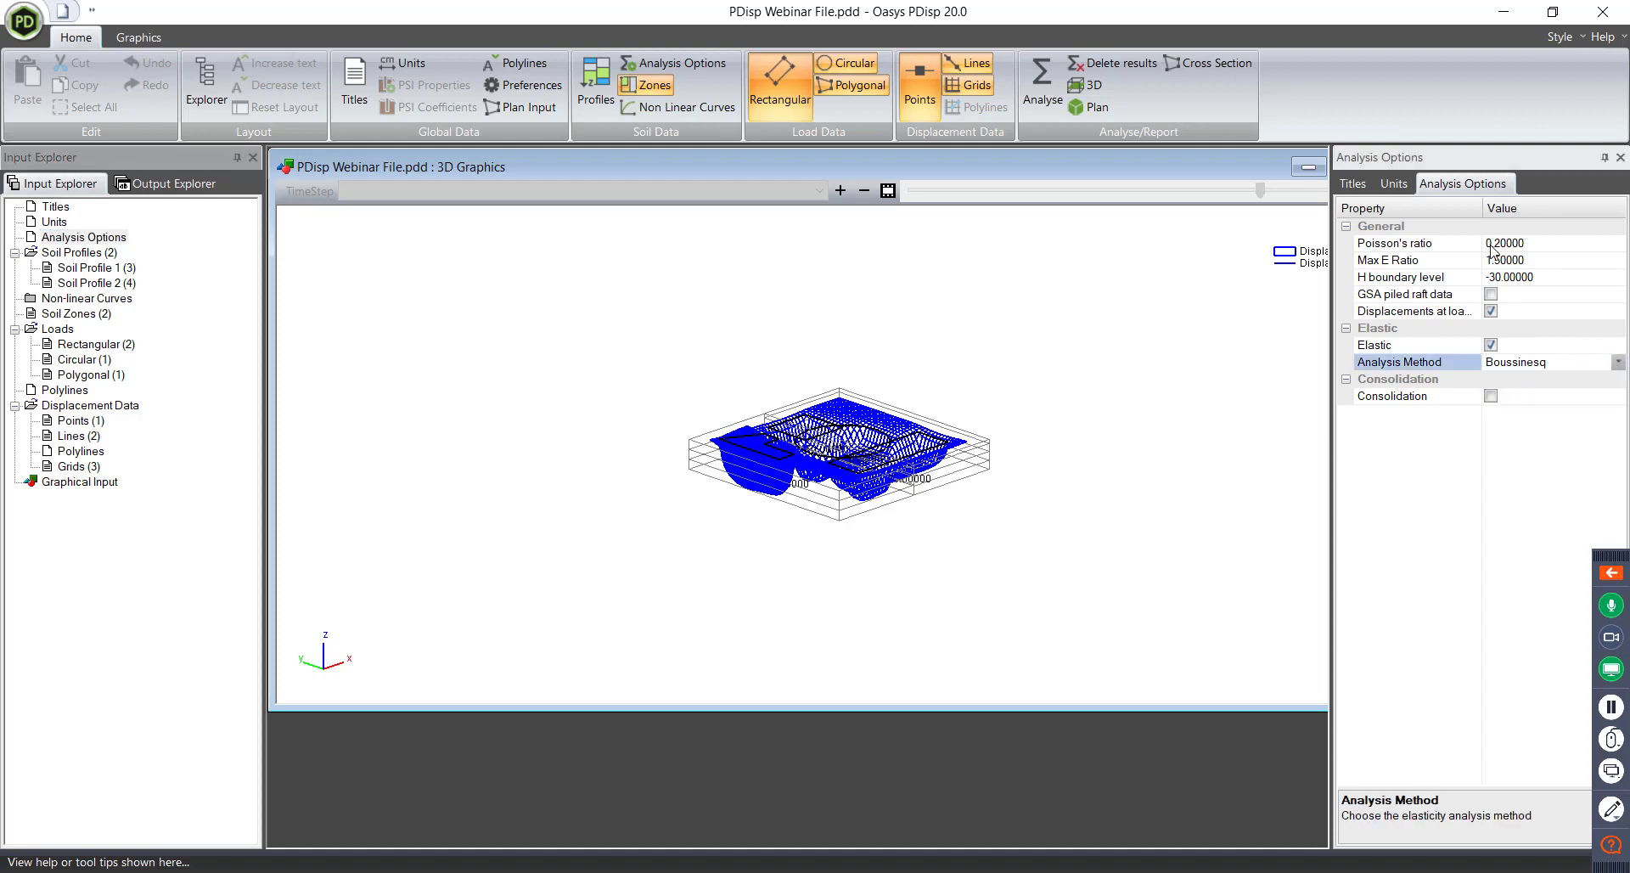
click(1414, 556)
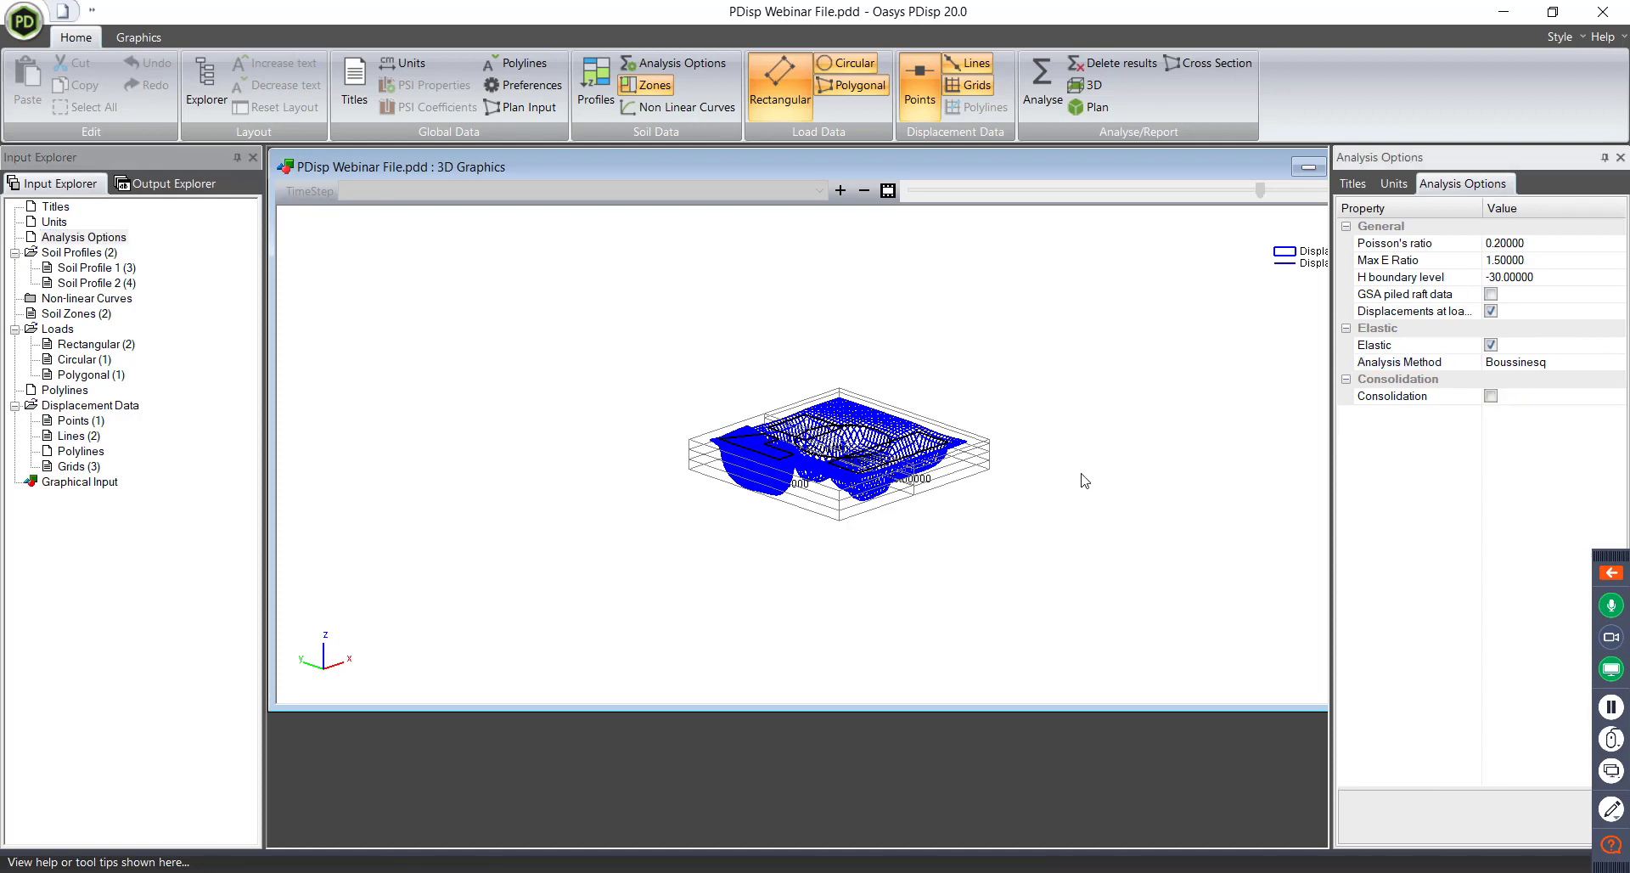
Review and close the Soil Profile 1 and Soil Zones tables
double_click(100, 270)
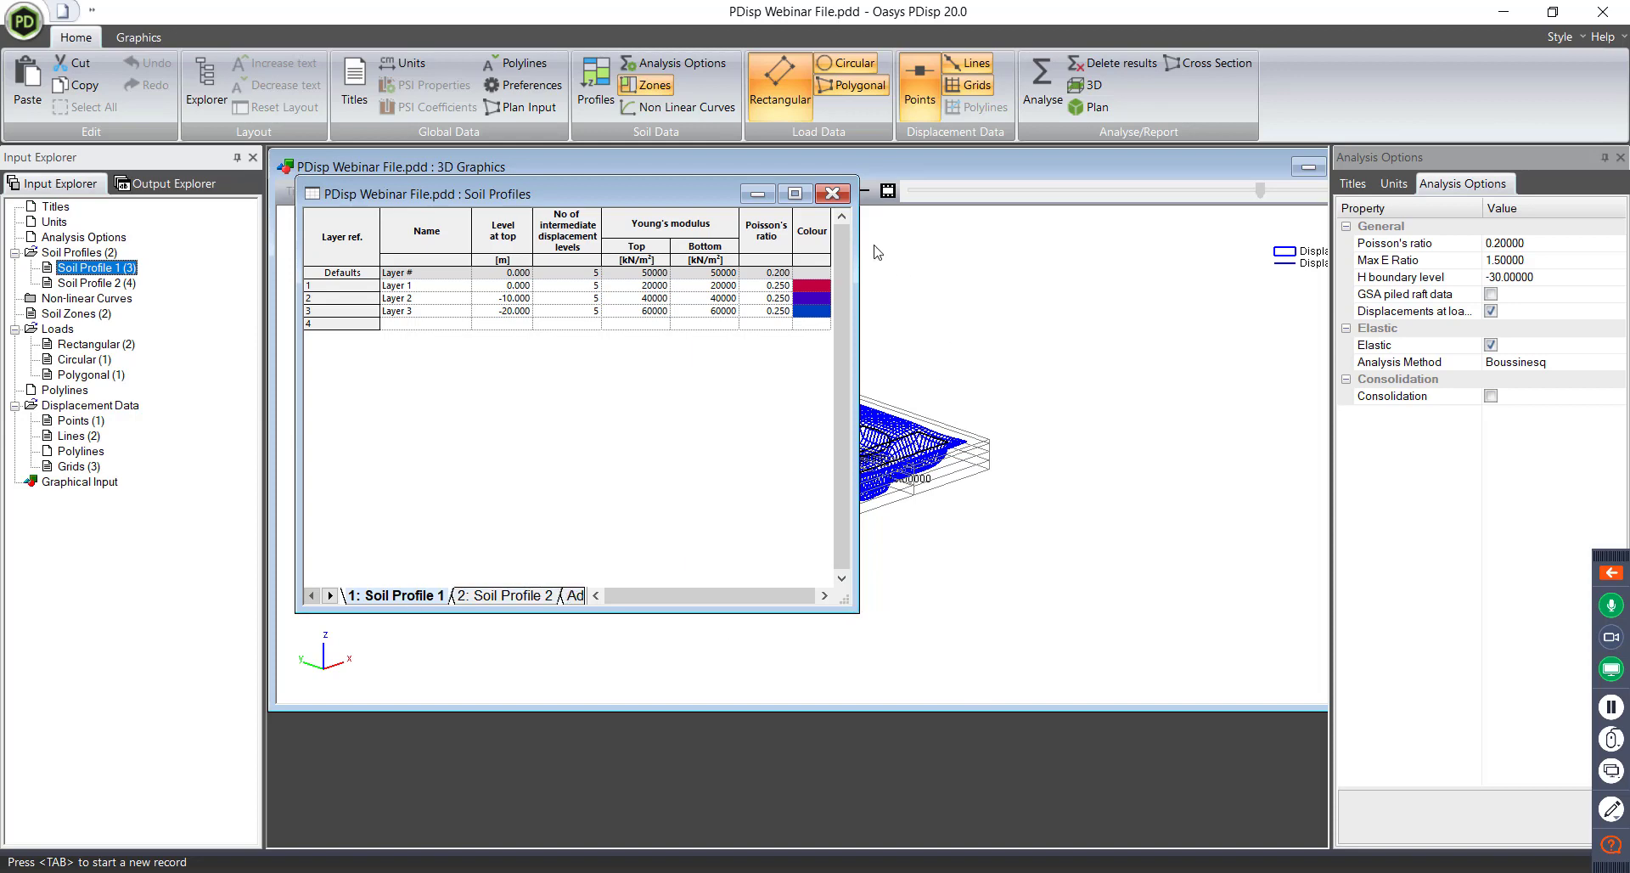
click(832, 194)
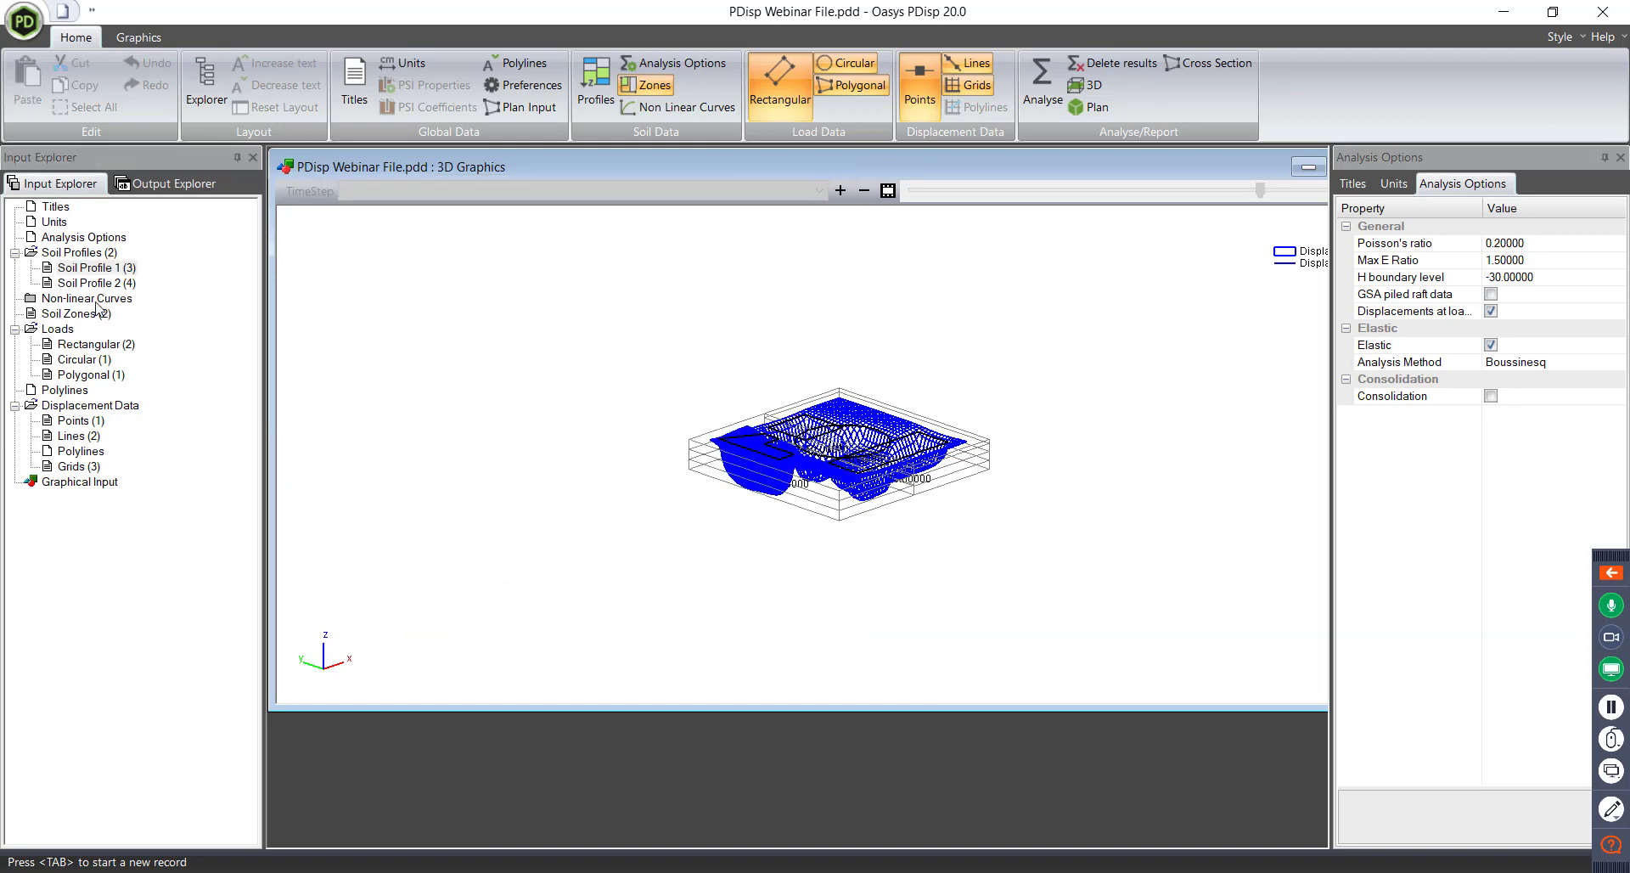
double_click(75, 313)
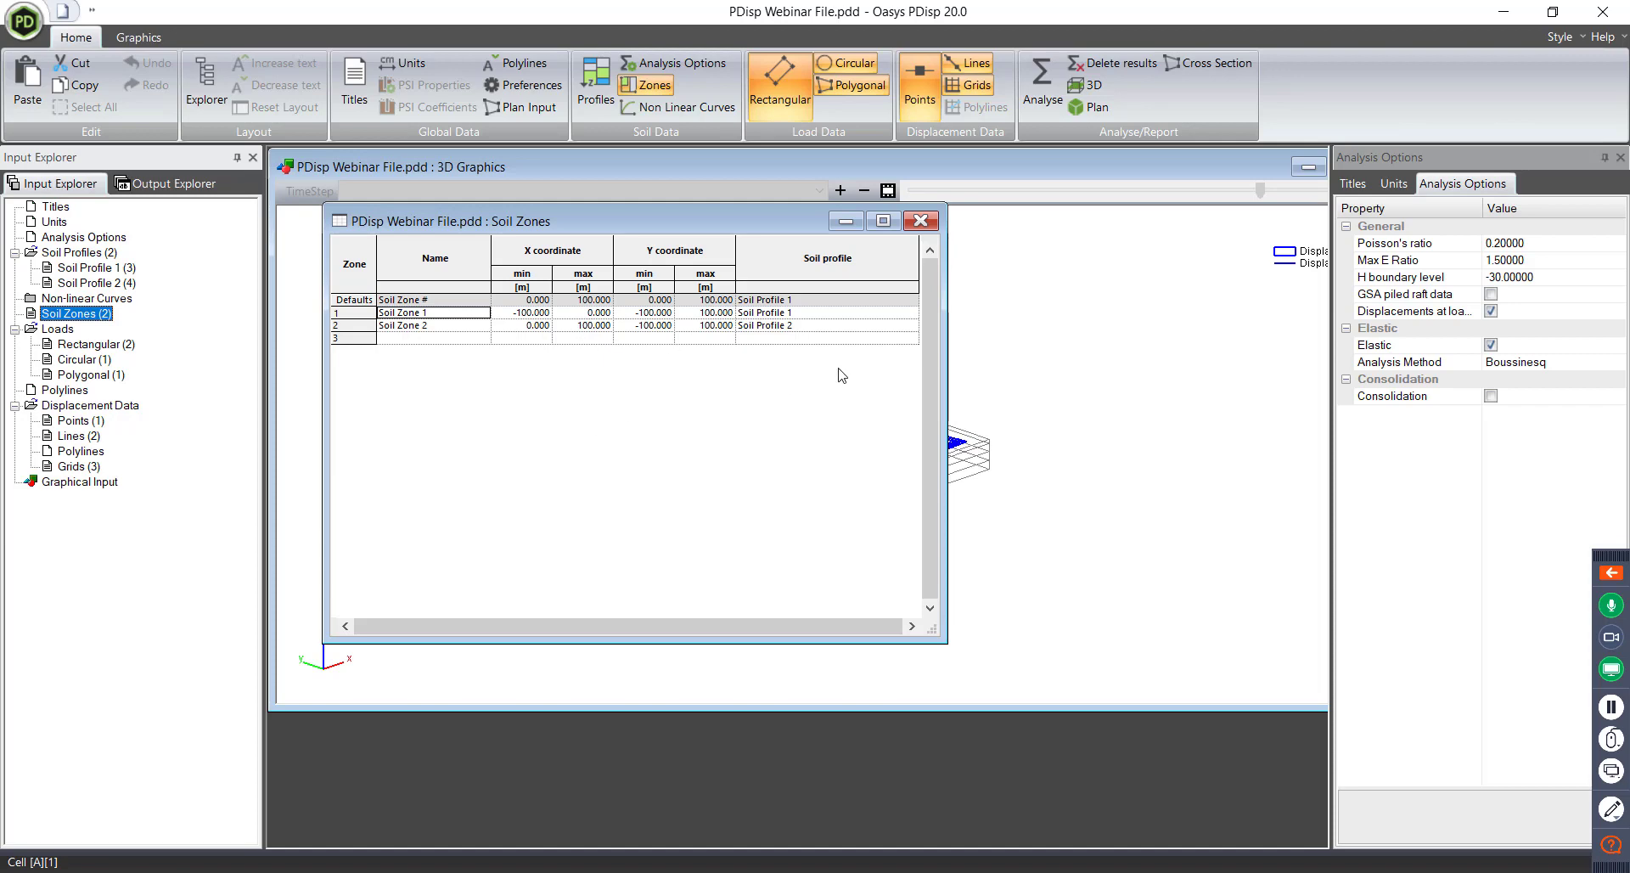
click(919, 222)
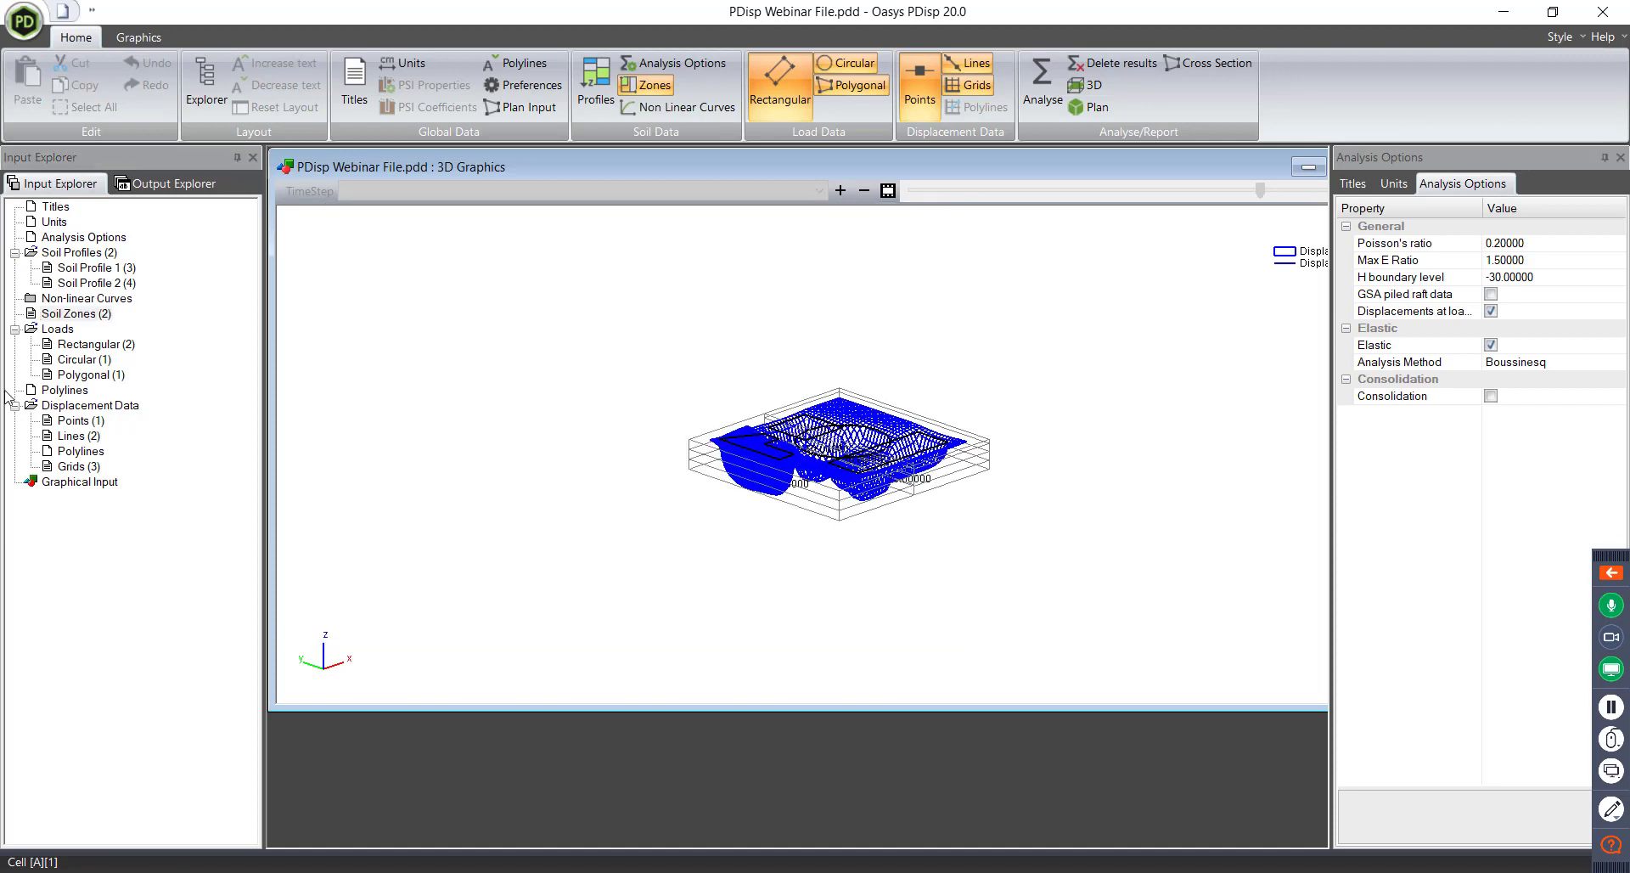
Inspect Poly Load 1 coordinates and close the polygonal and rectangular load tables unchanged, keeping results
double_click(87, 348)
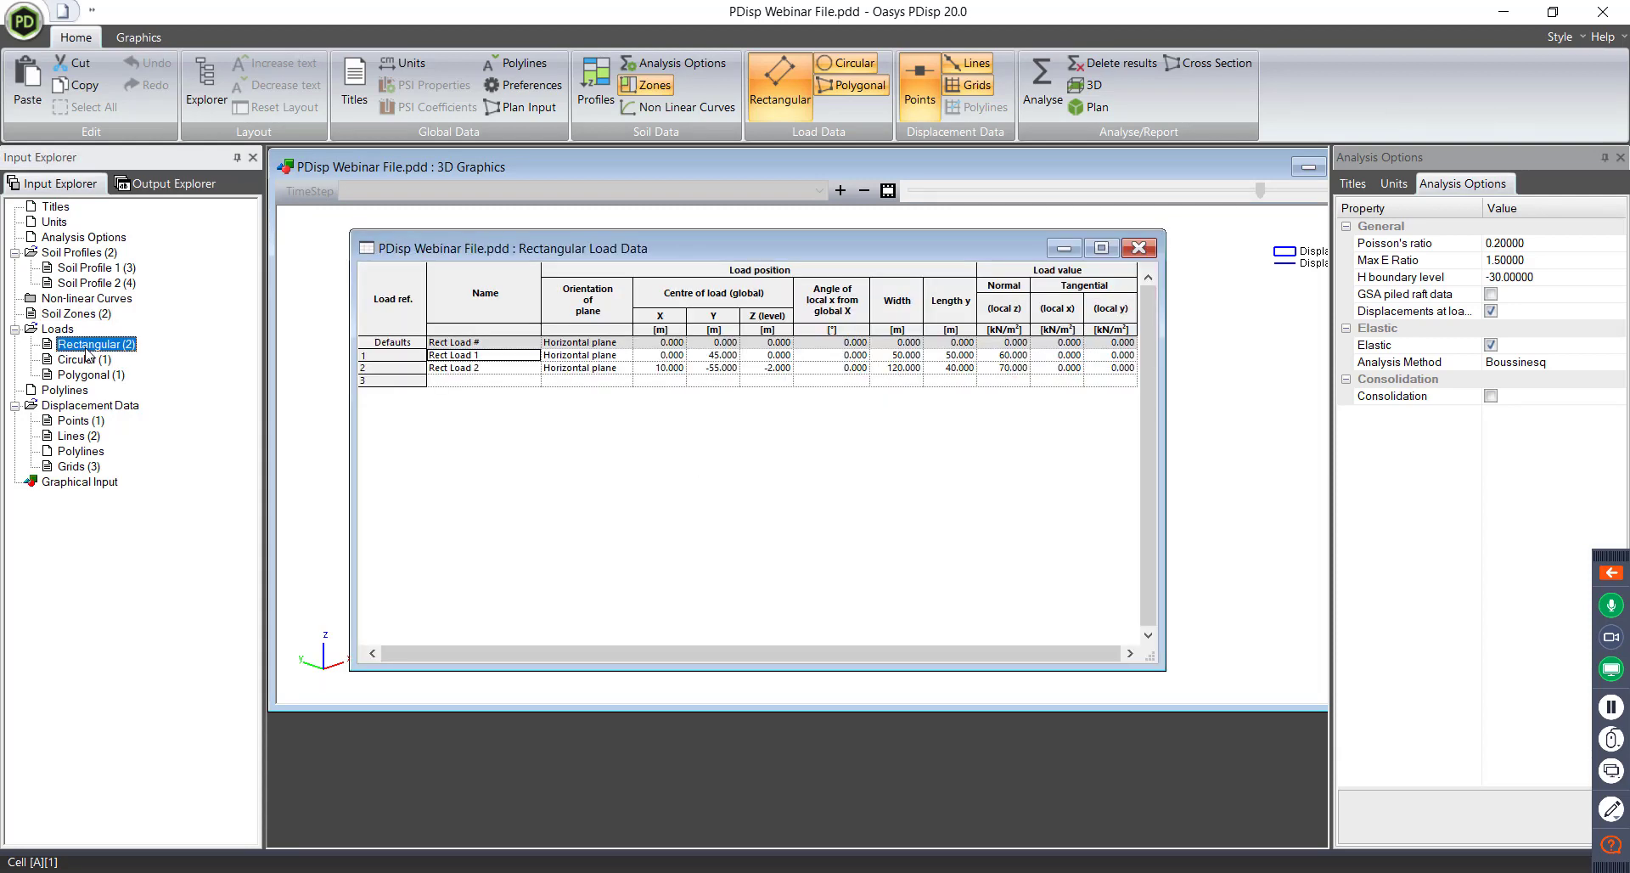
click(89, 376)
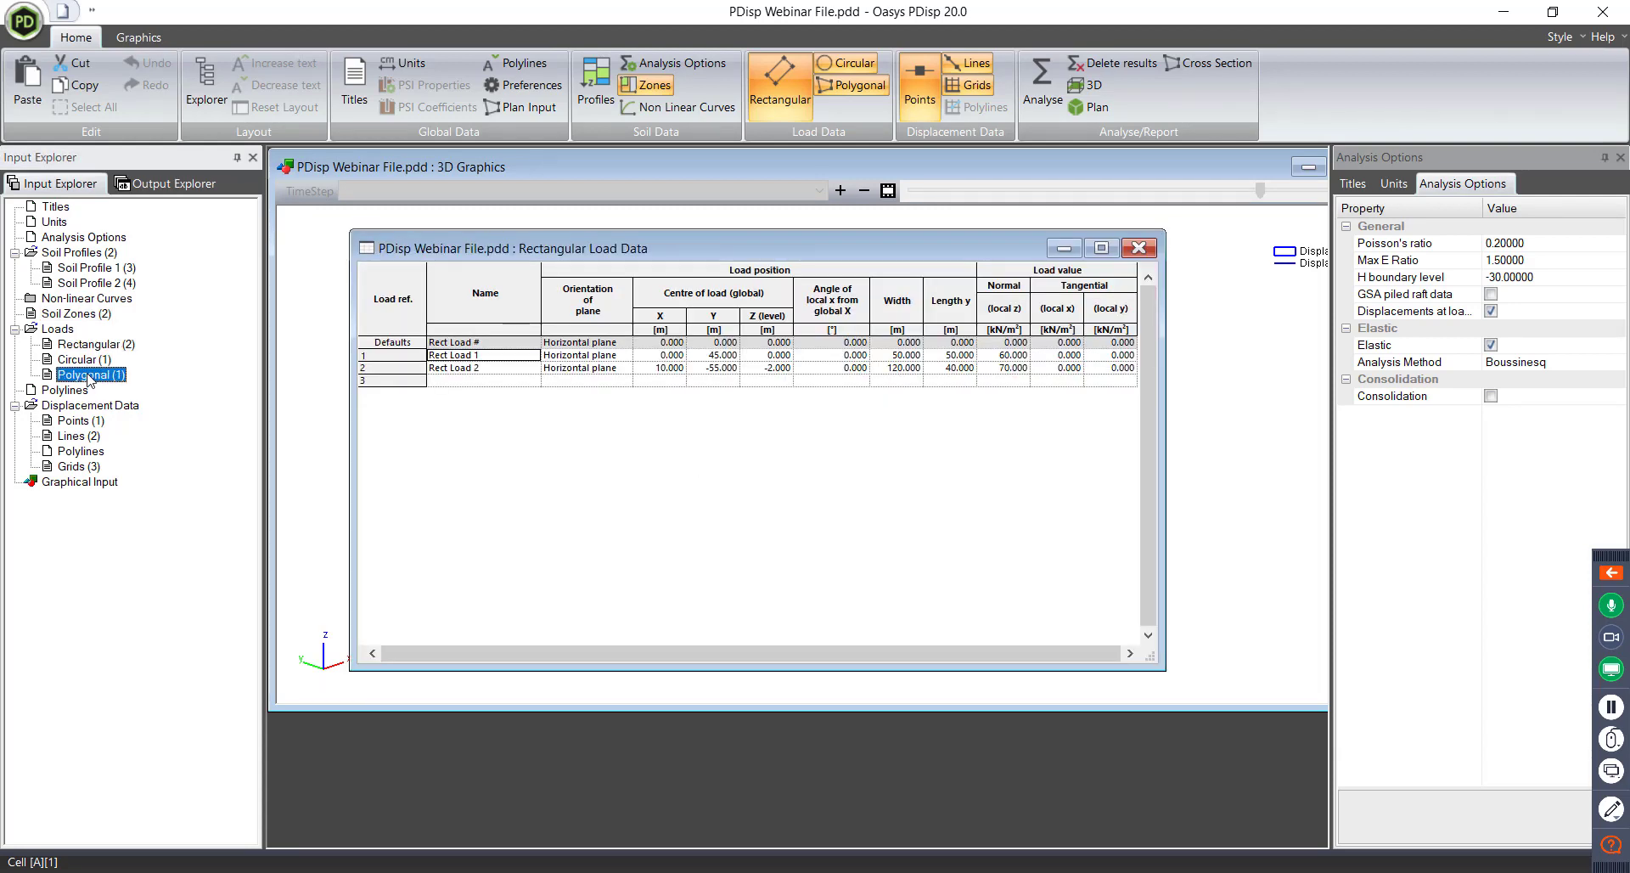
double_click(88, 376)
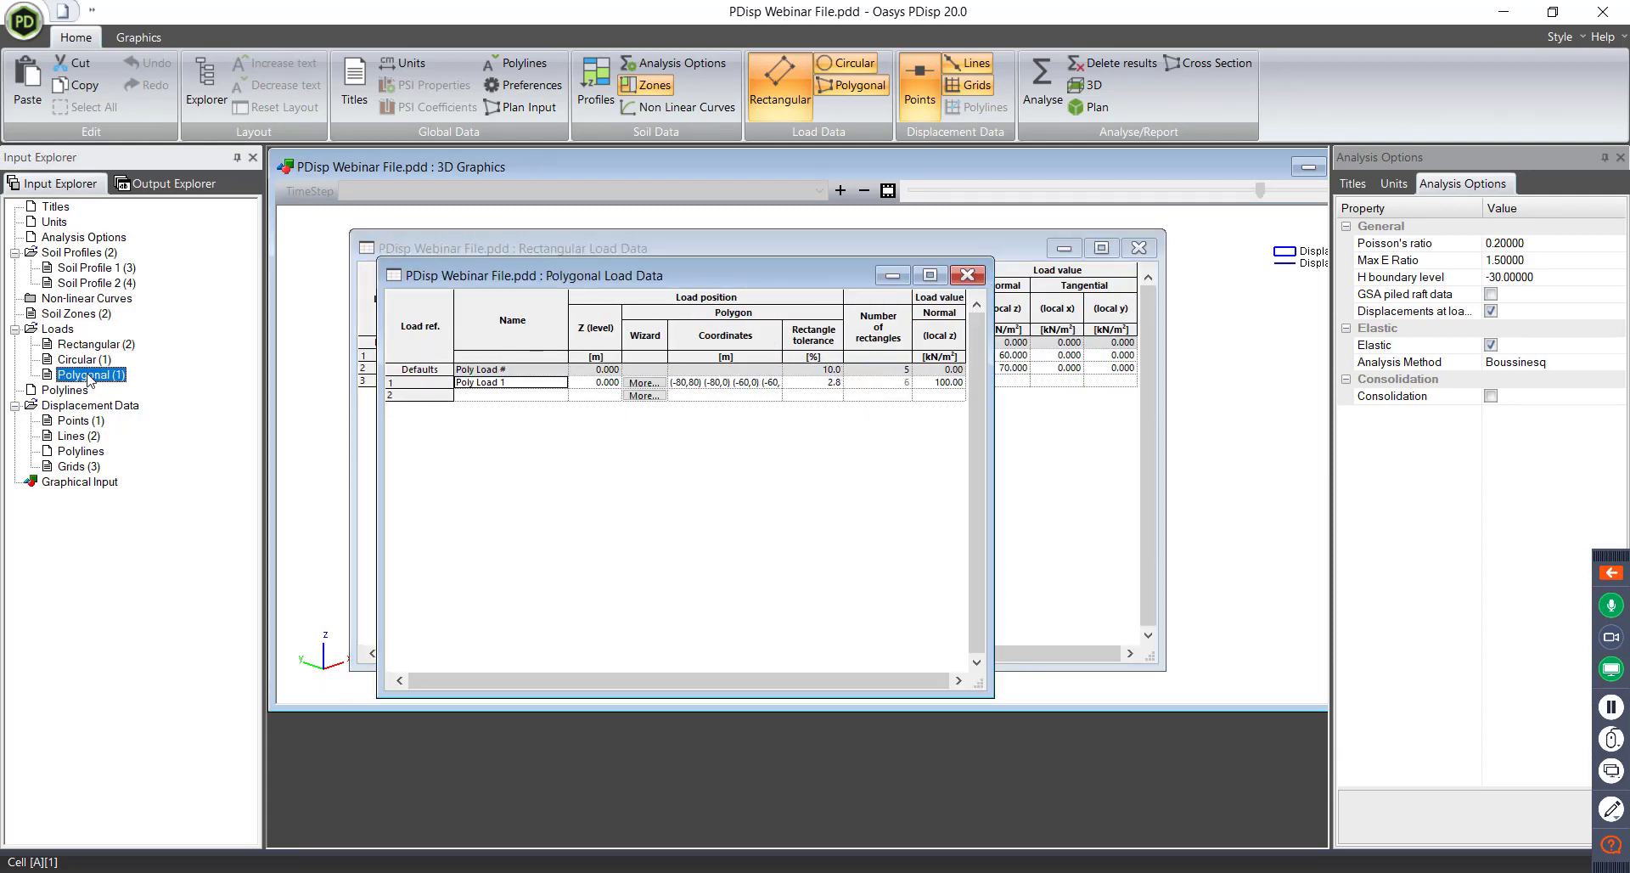
click(643, 384)
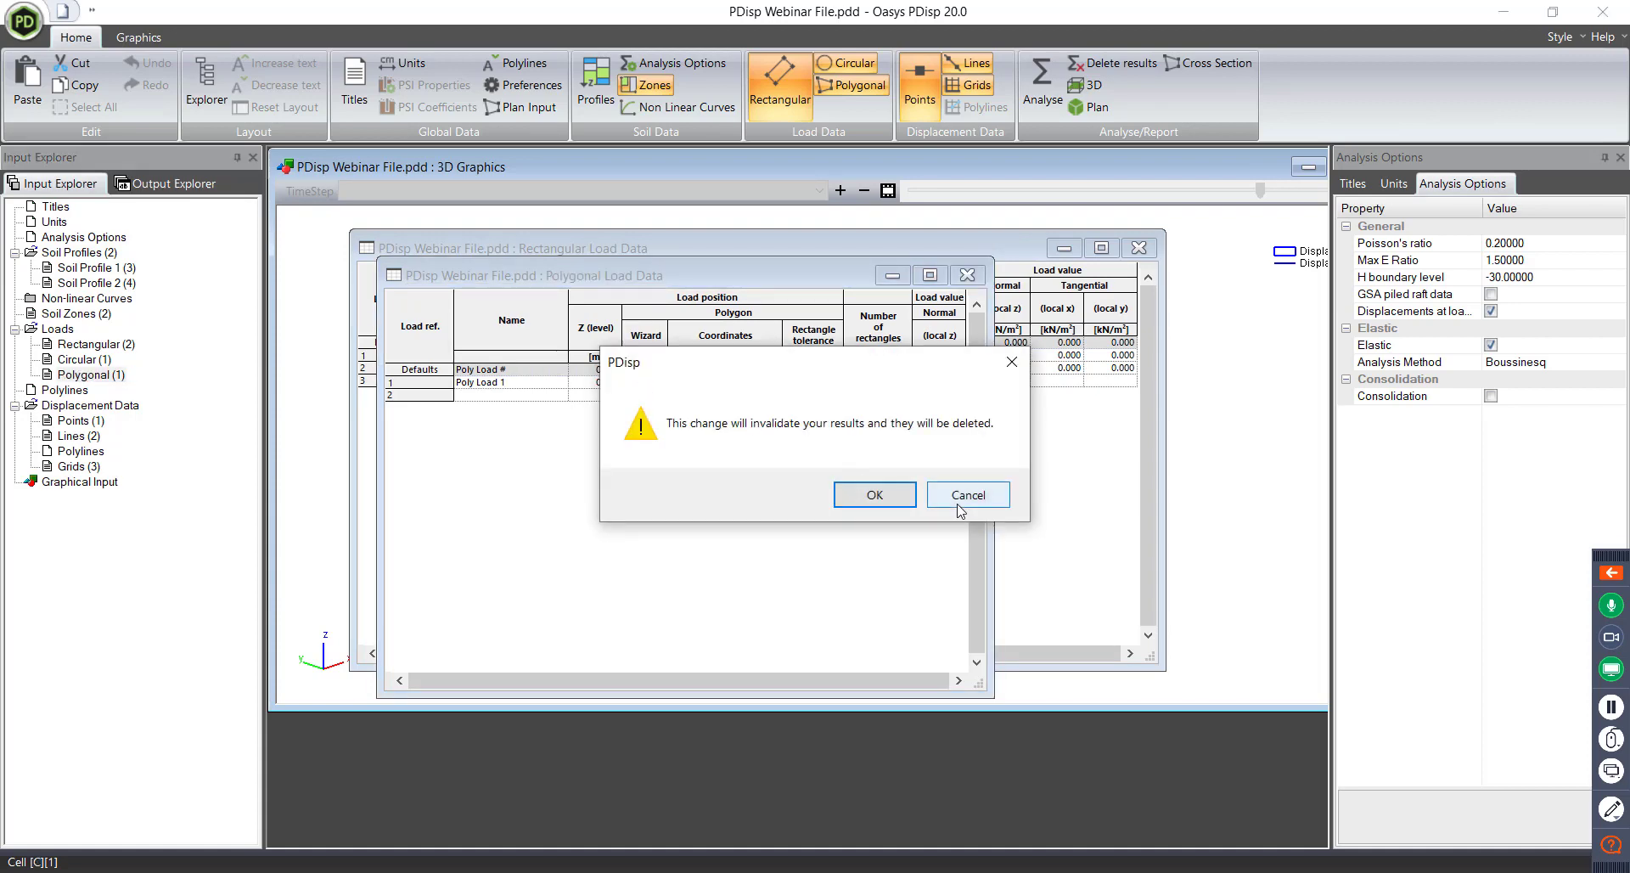
click(961, 504)
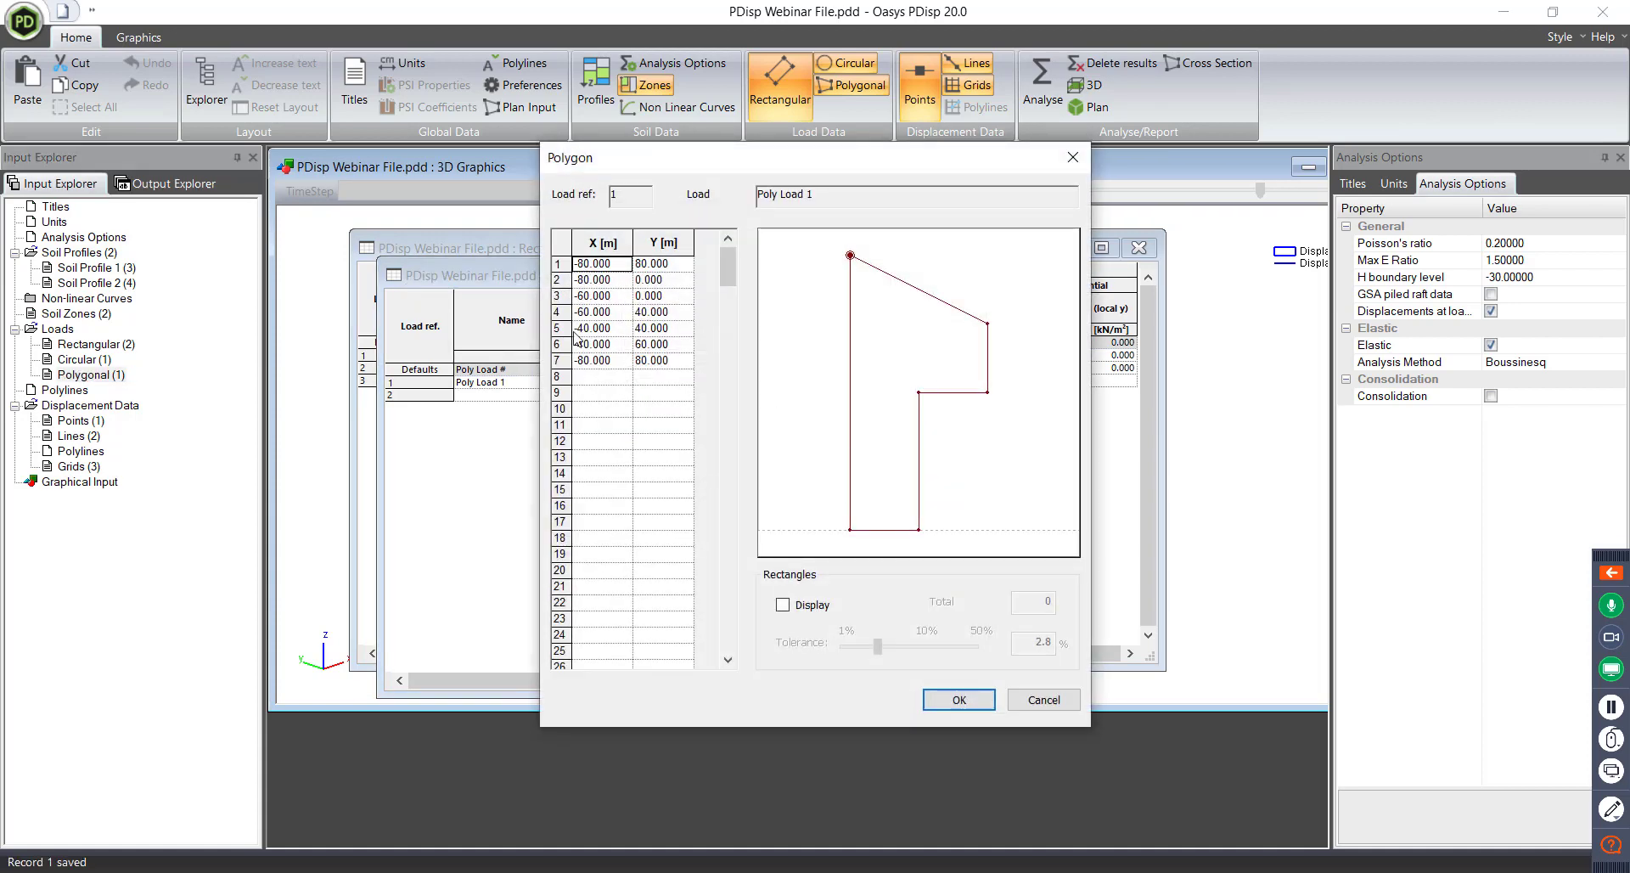
click(1050, 701)
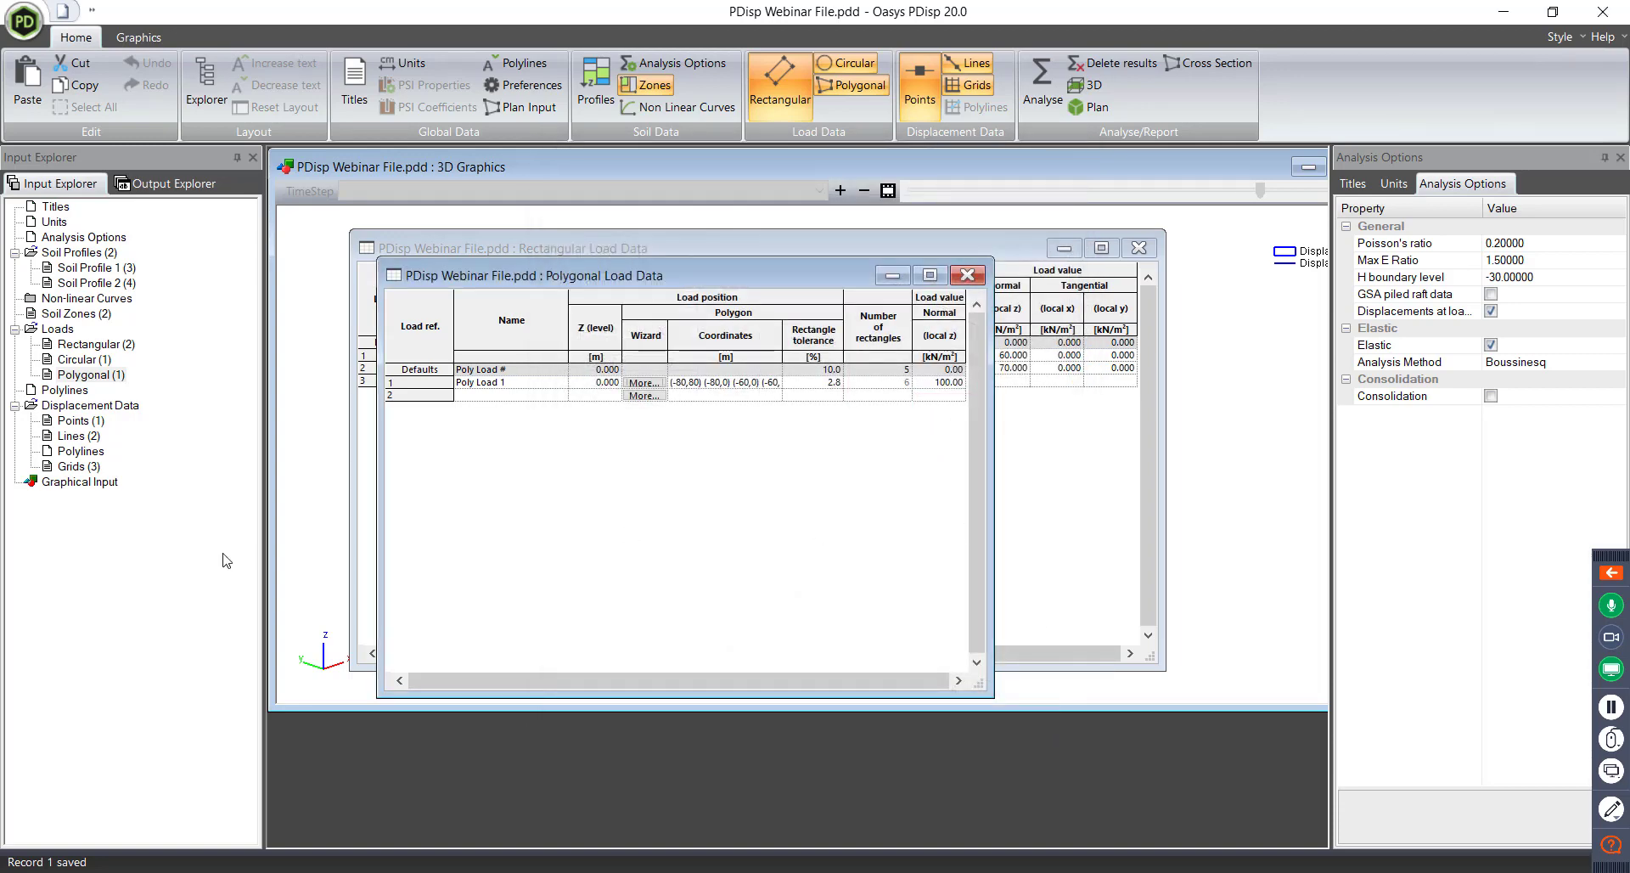
click(968, 275)
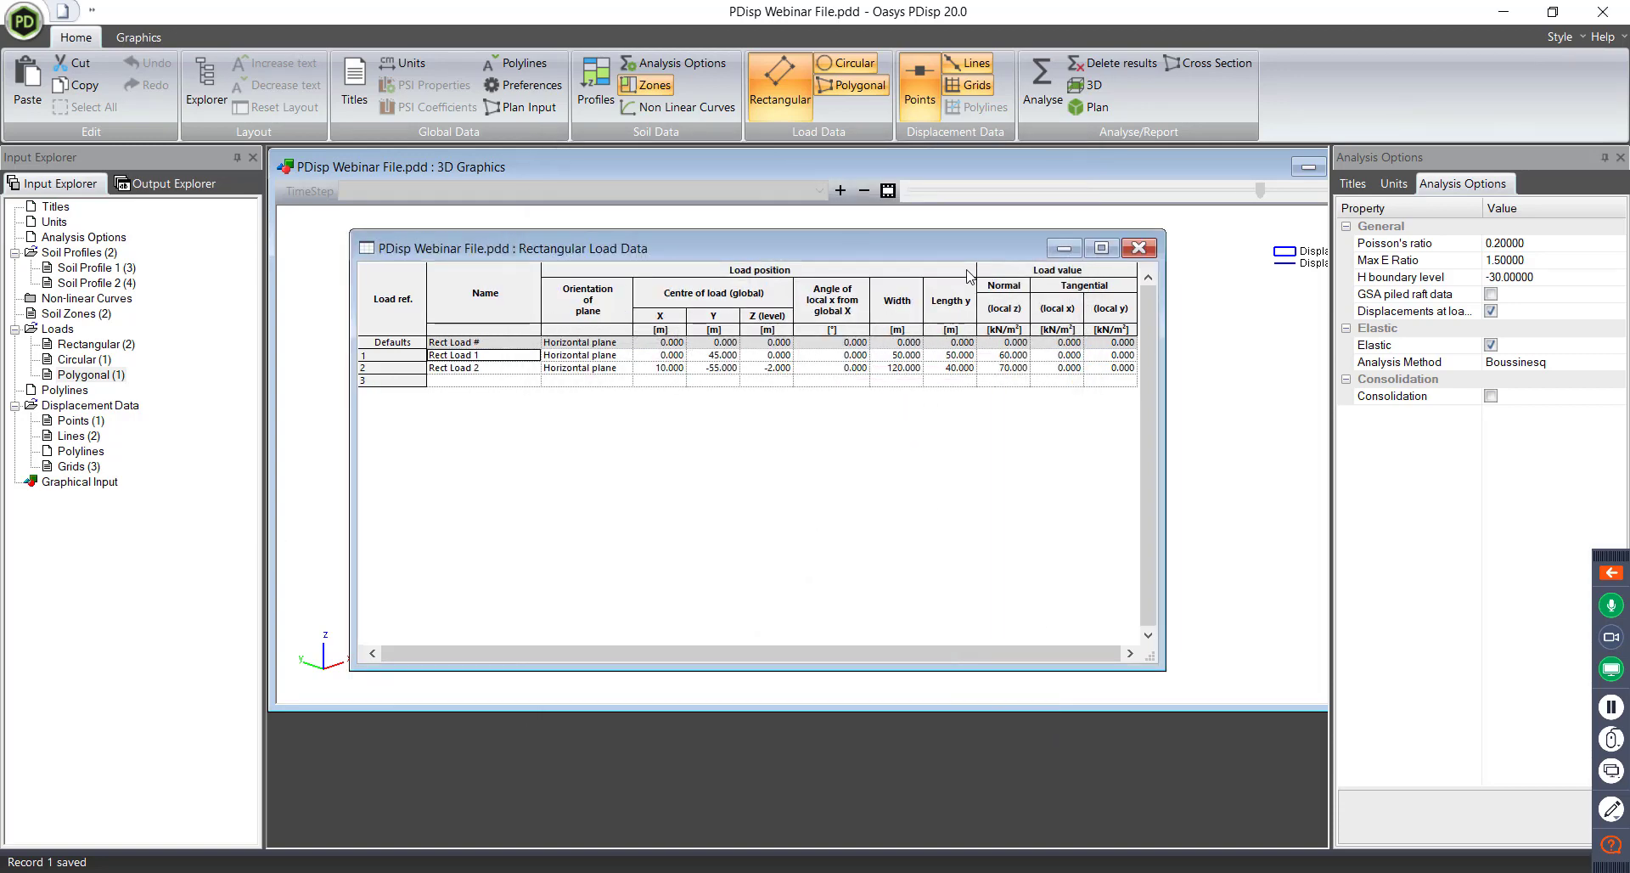
click(1138, 247)
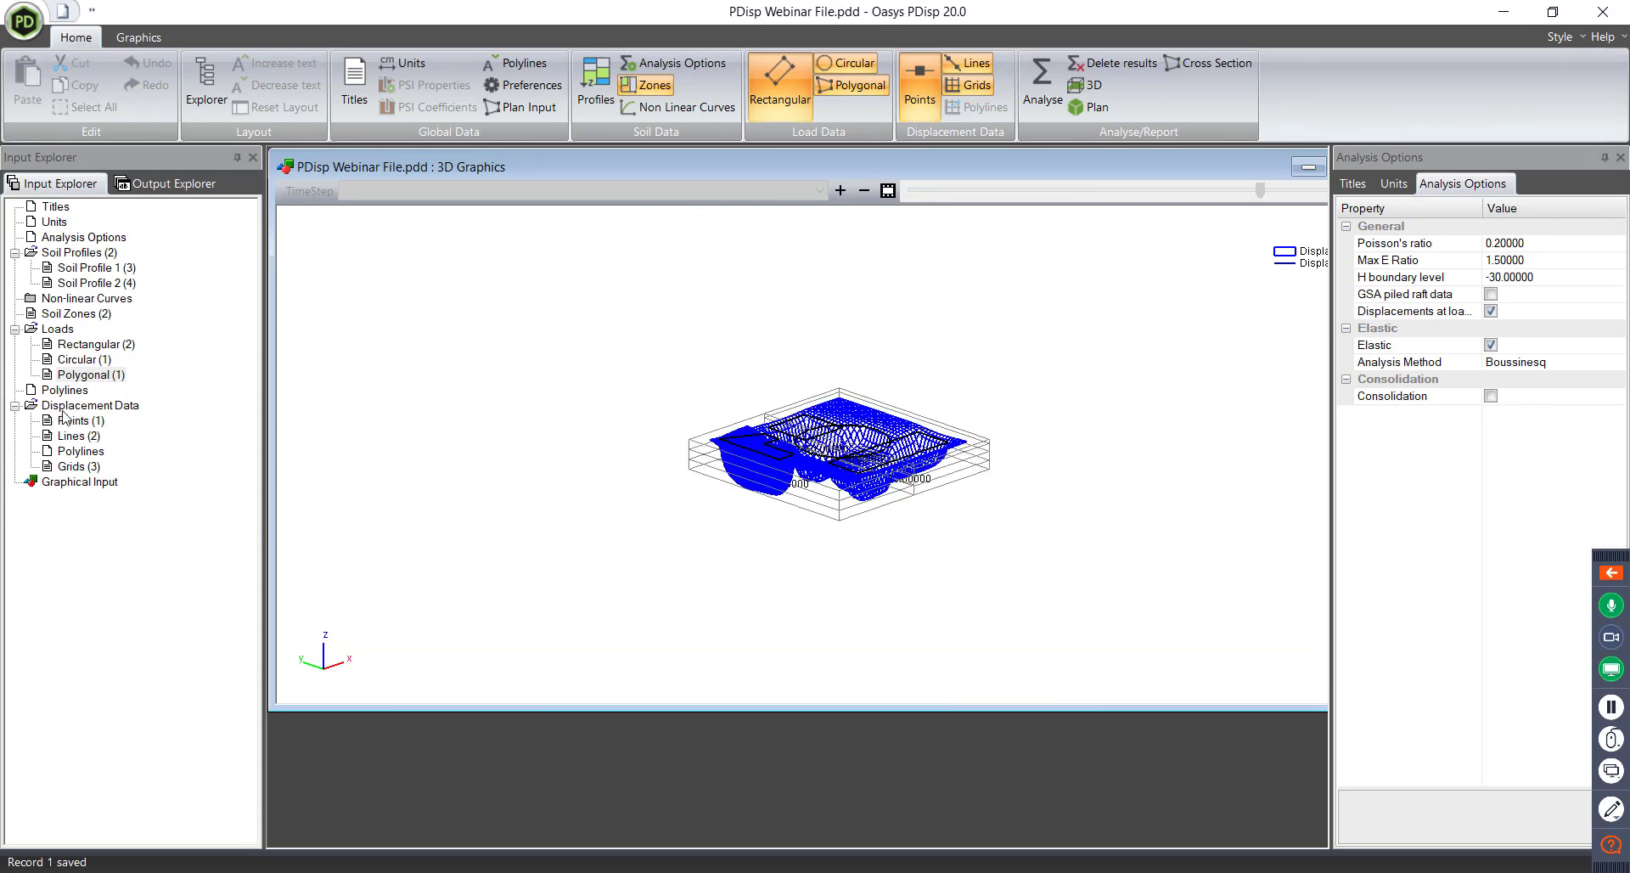
Review the displacement grids table and close it
click(68, 471)
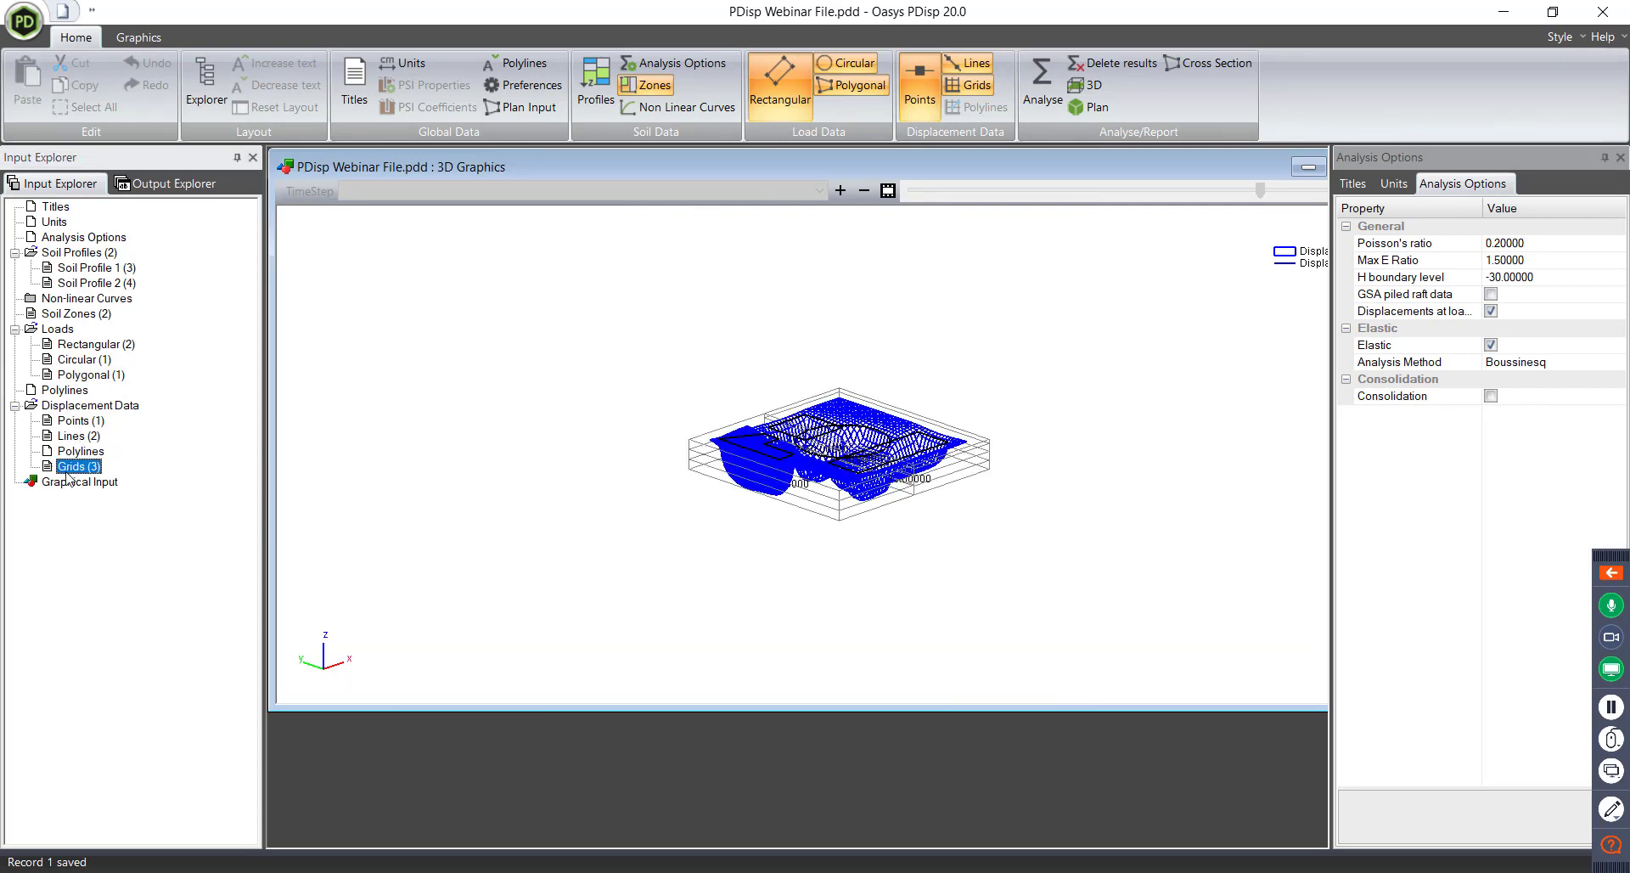
double_click(67, 472)
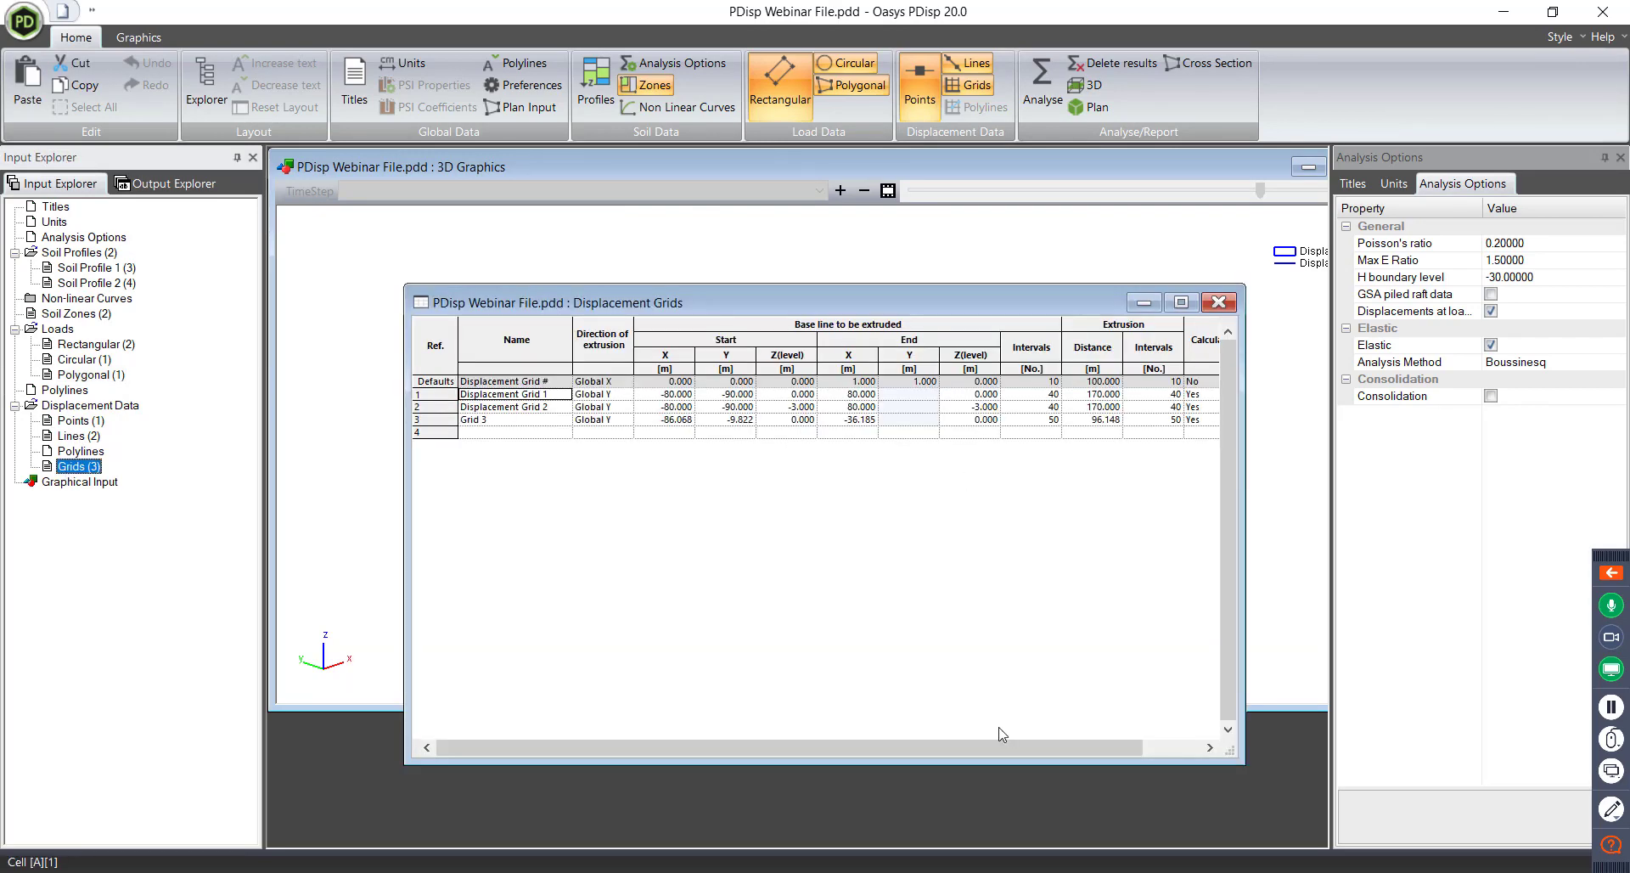
drag(976, 753, 930, 717)
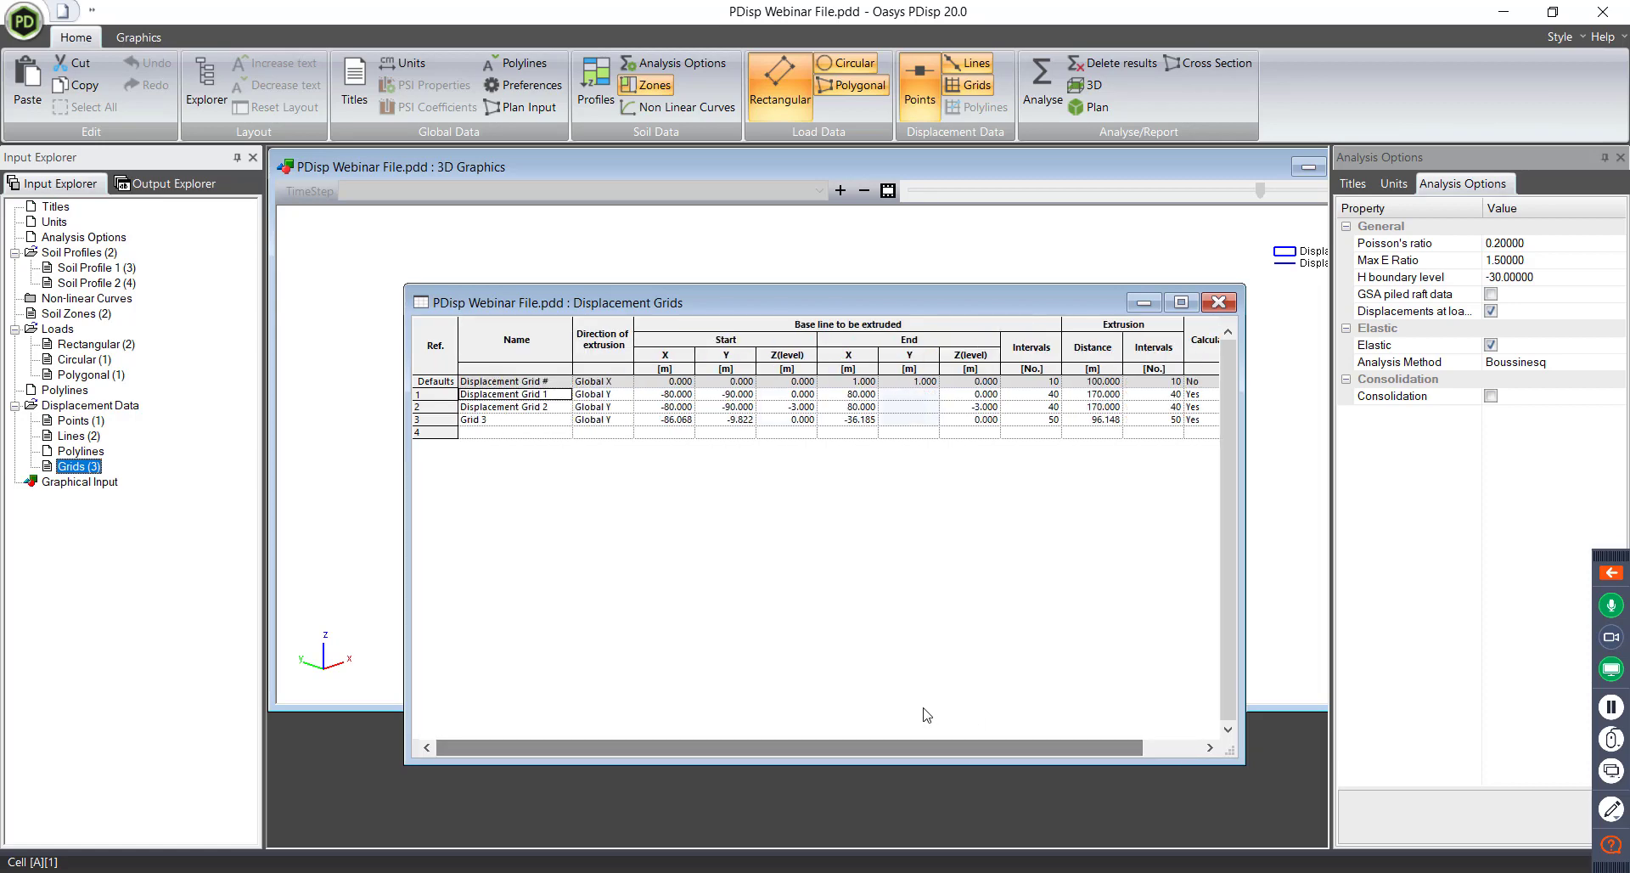
click(1223, 303)
From Output Explorer, open the Displacement Line 1 settlement chart and a new 3D view
click(198, 189)
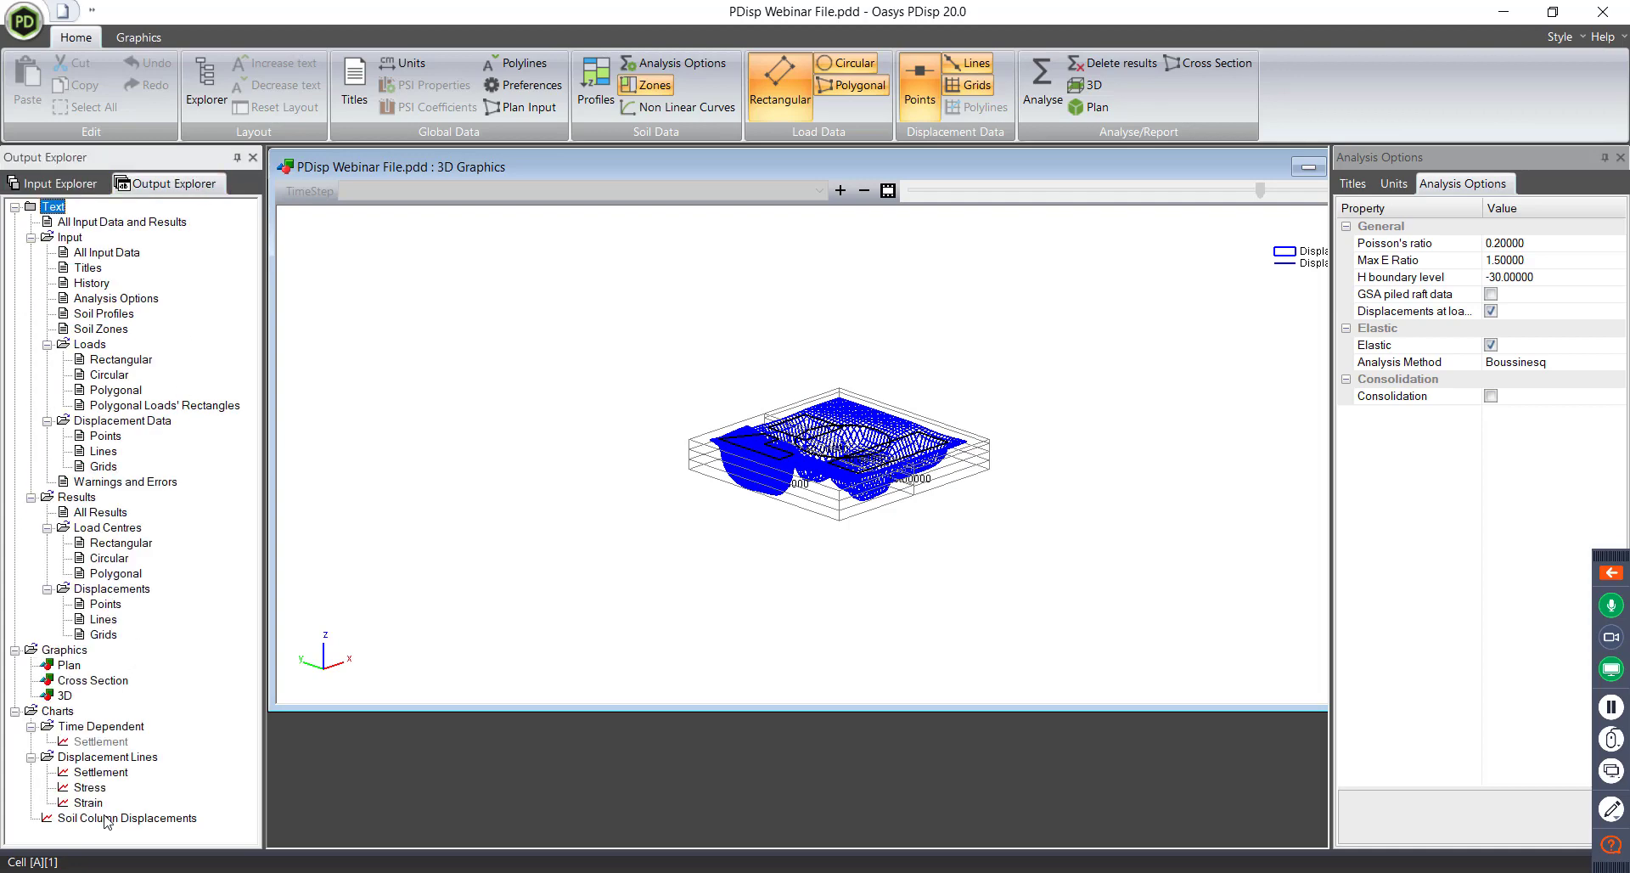
double_click(103, 775)
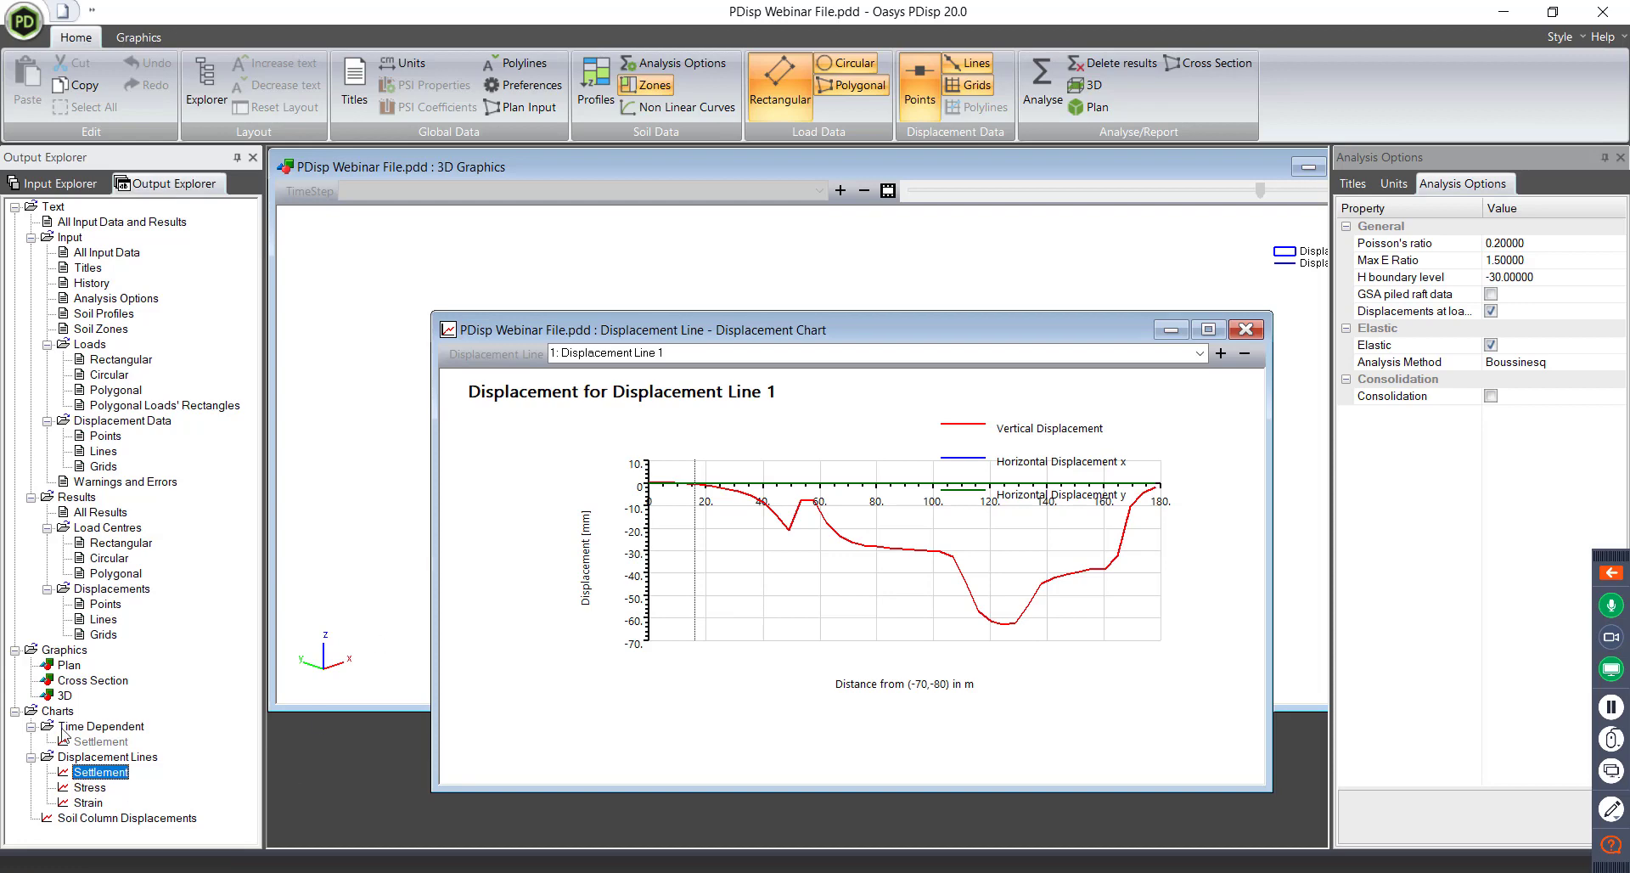
double_click(63, 697)
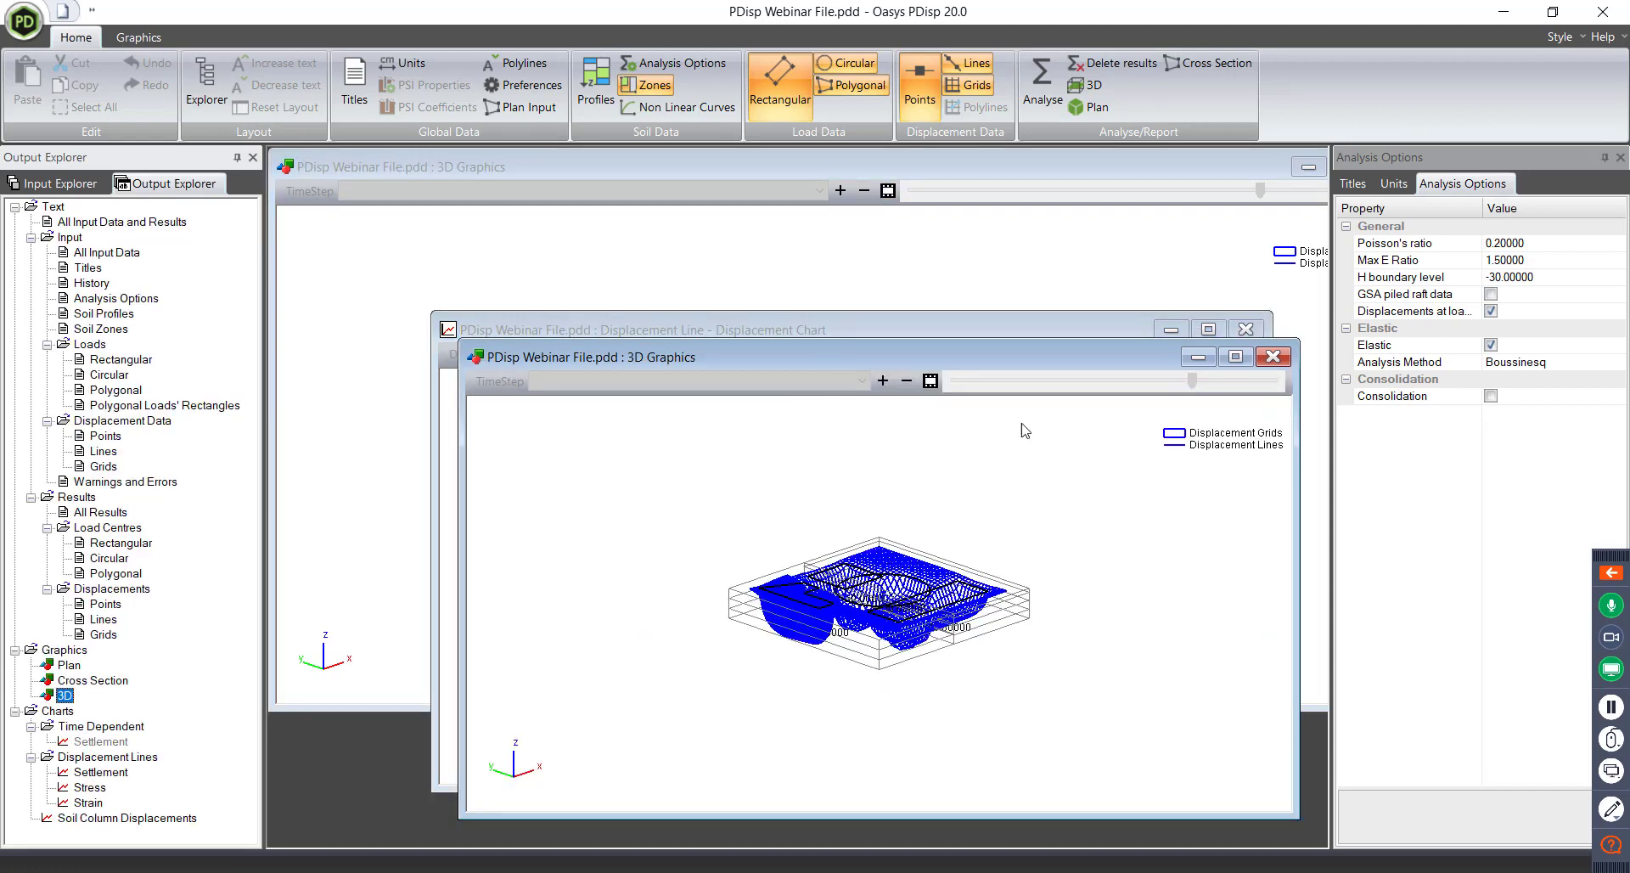
Maximize the 3D window, review the Settings Wizard tabs without changes, and zoom into the mesh
click(1238, 358)
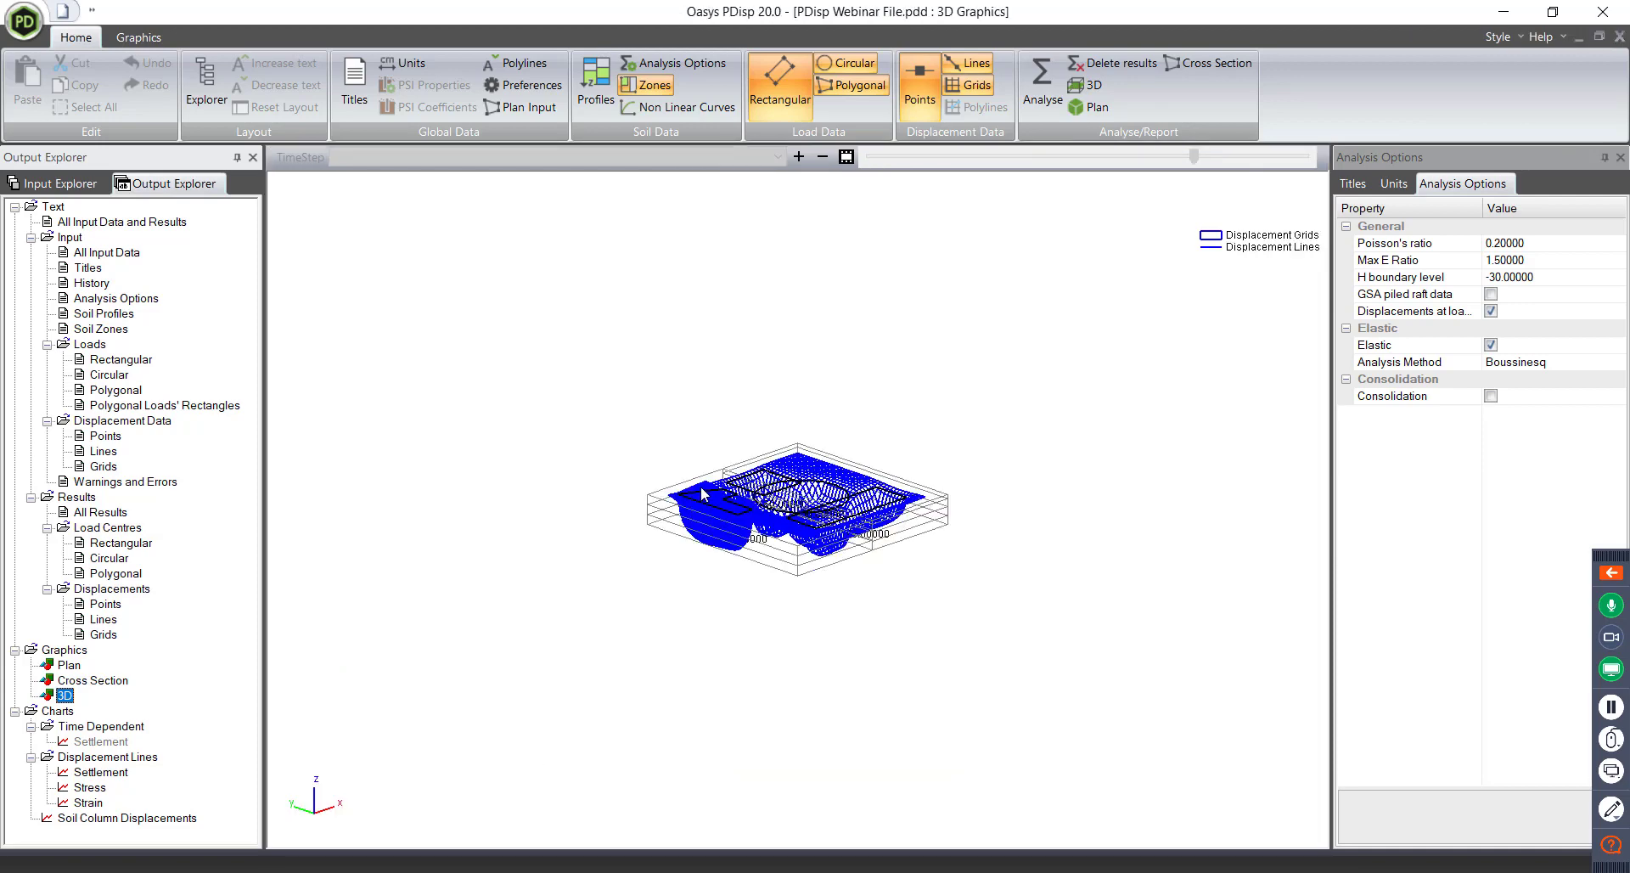
right_click(672, 437)
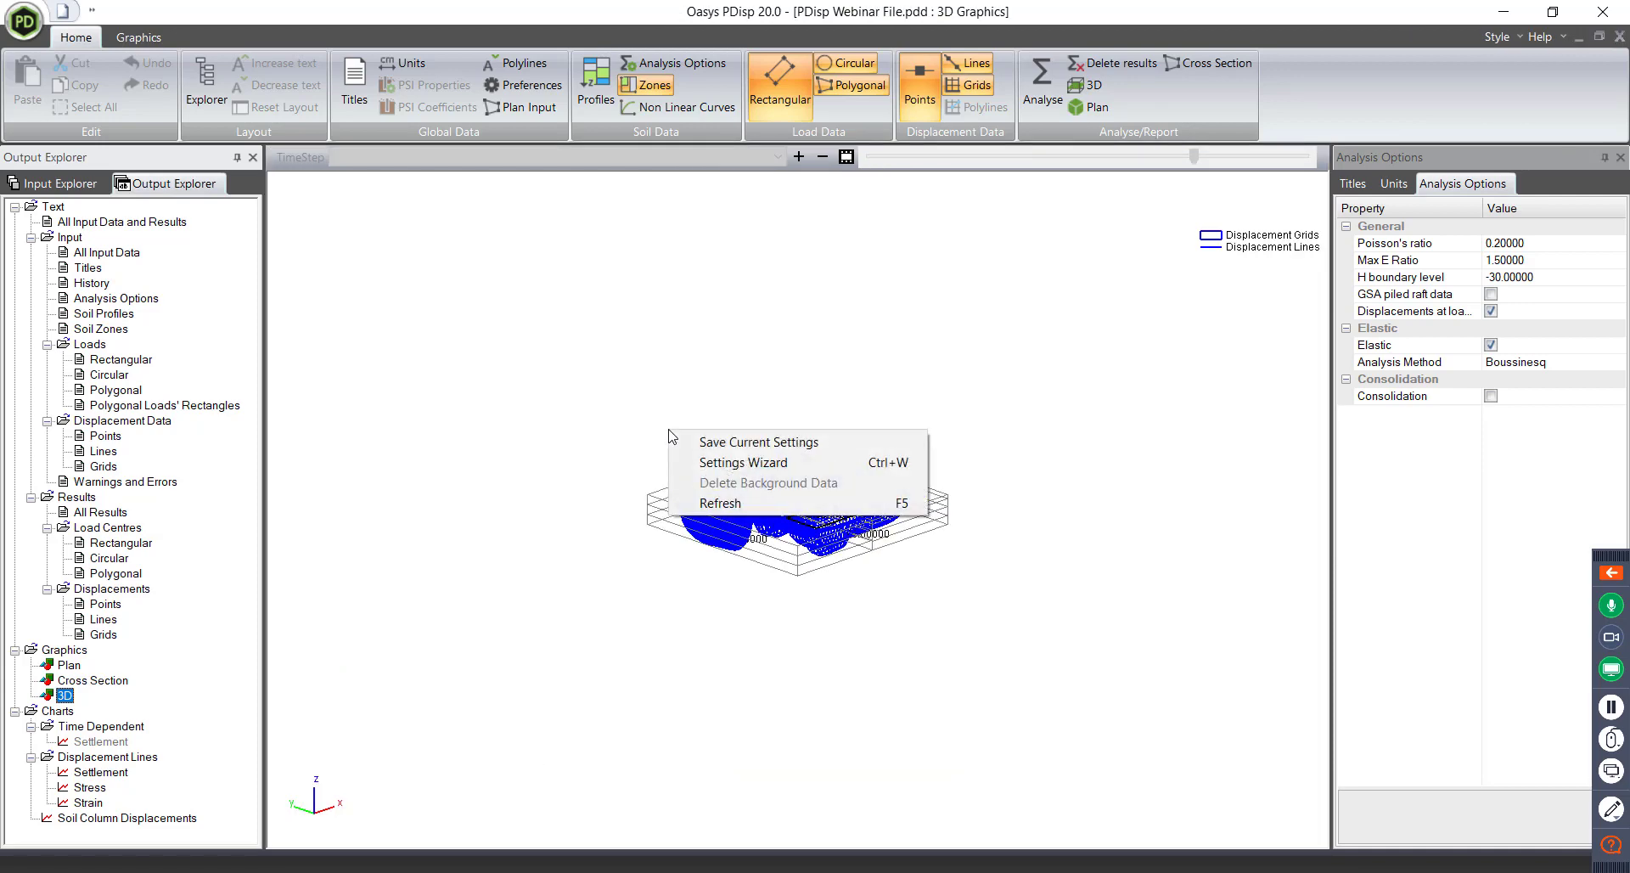
click(724, 464)
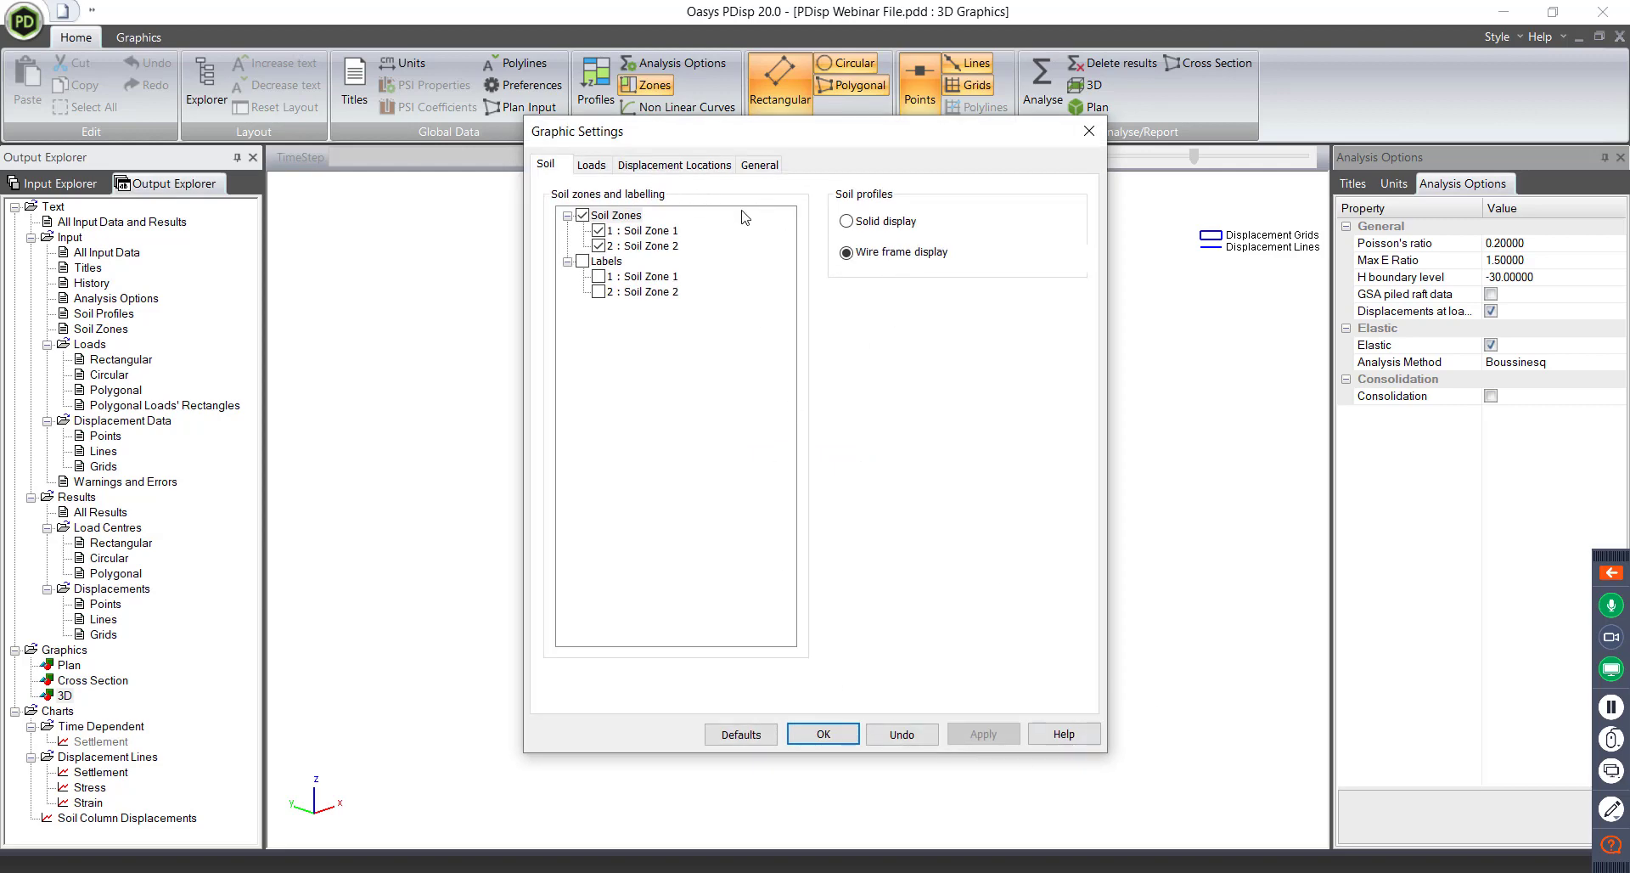
click(695, 165)
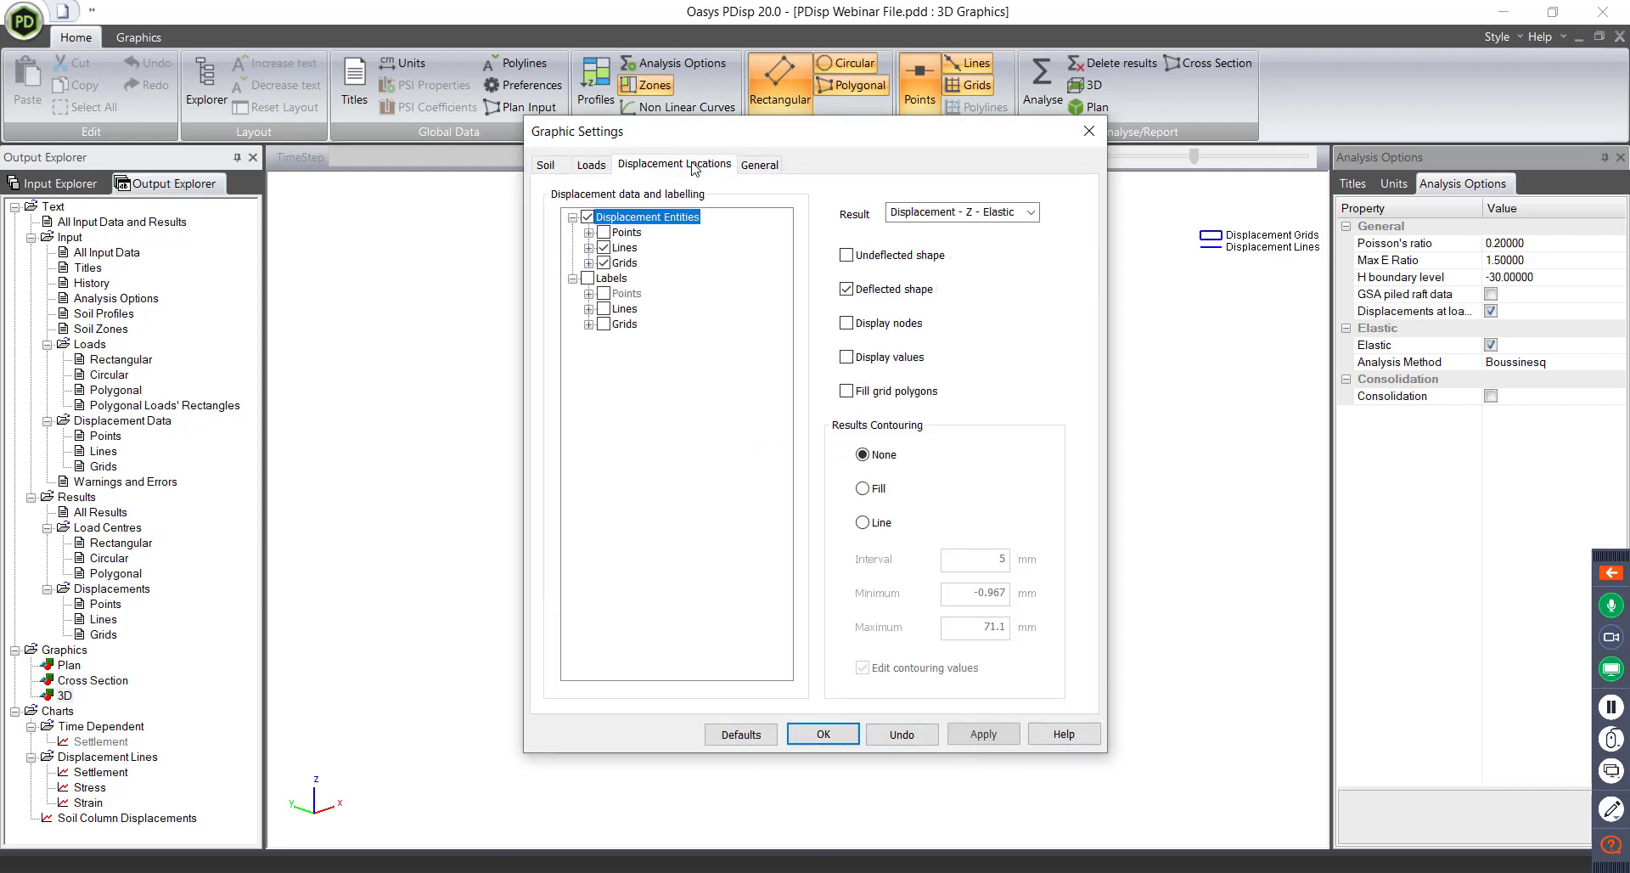
click(760, 165)
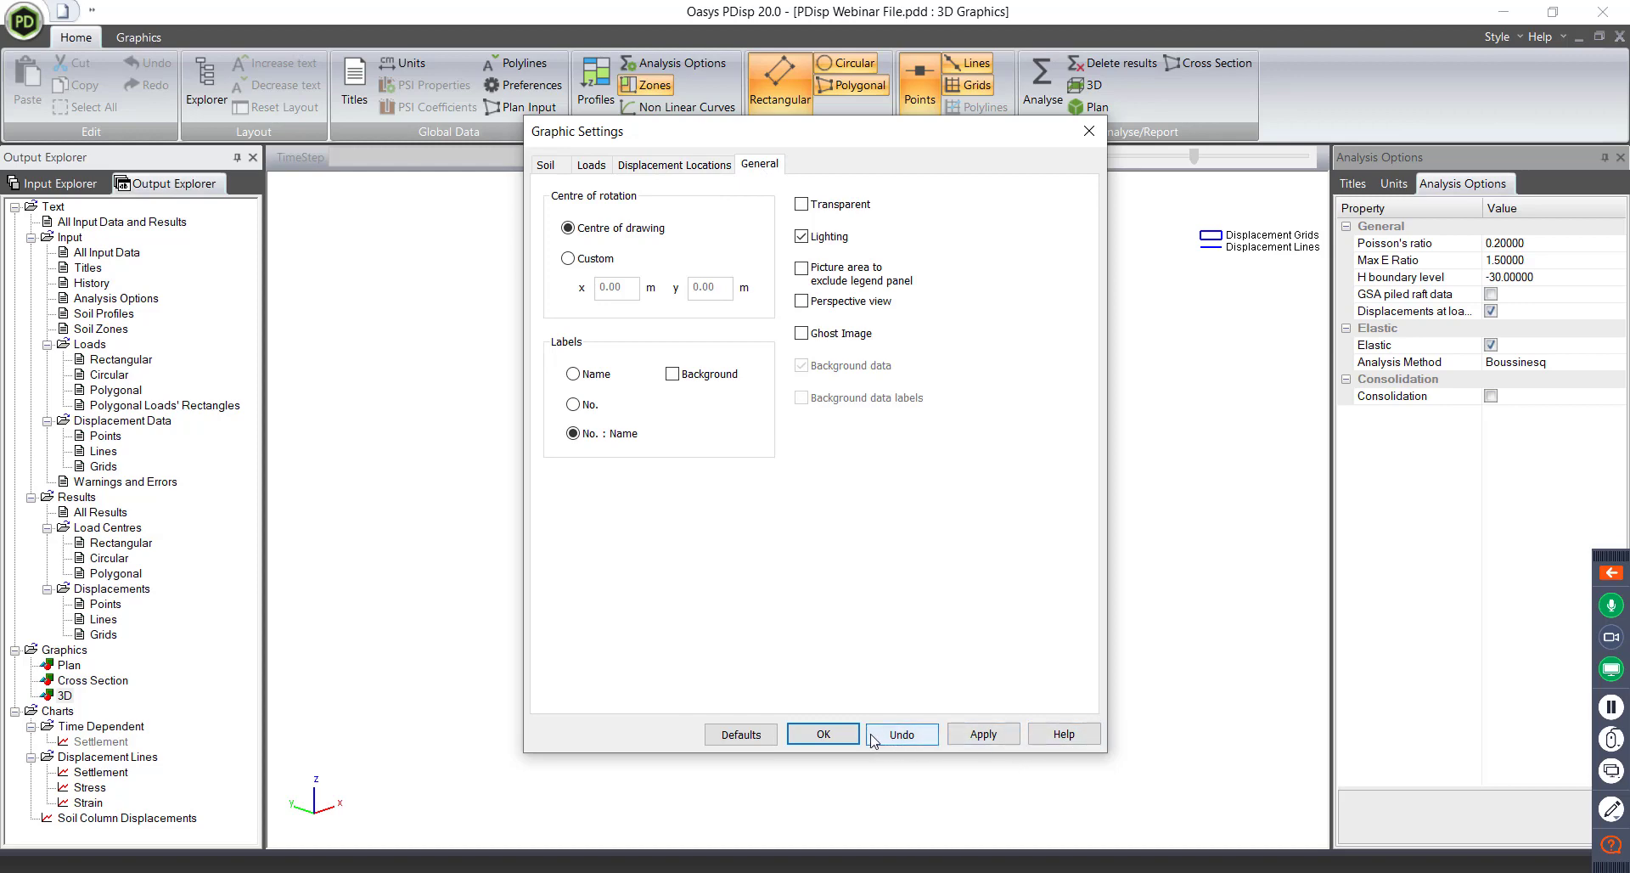
click(843, 735)
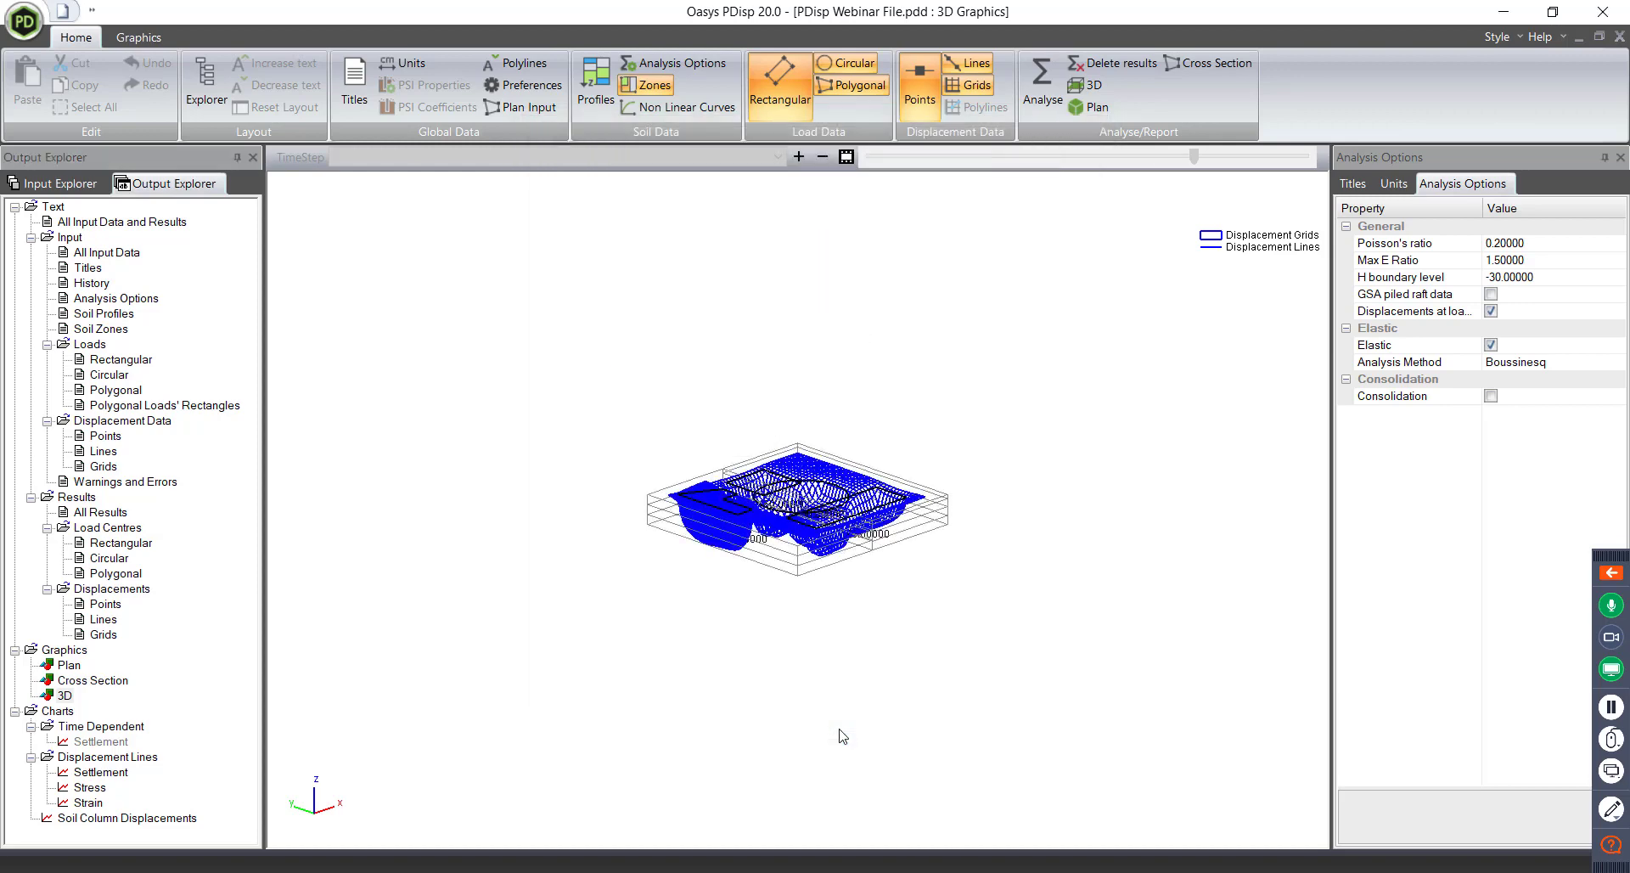
scroll(844, 735, up, 2)
scroll(798, 509, up, 4)
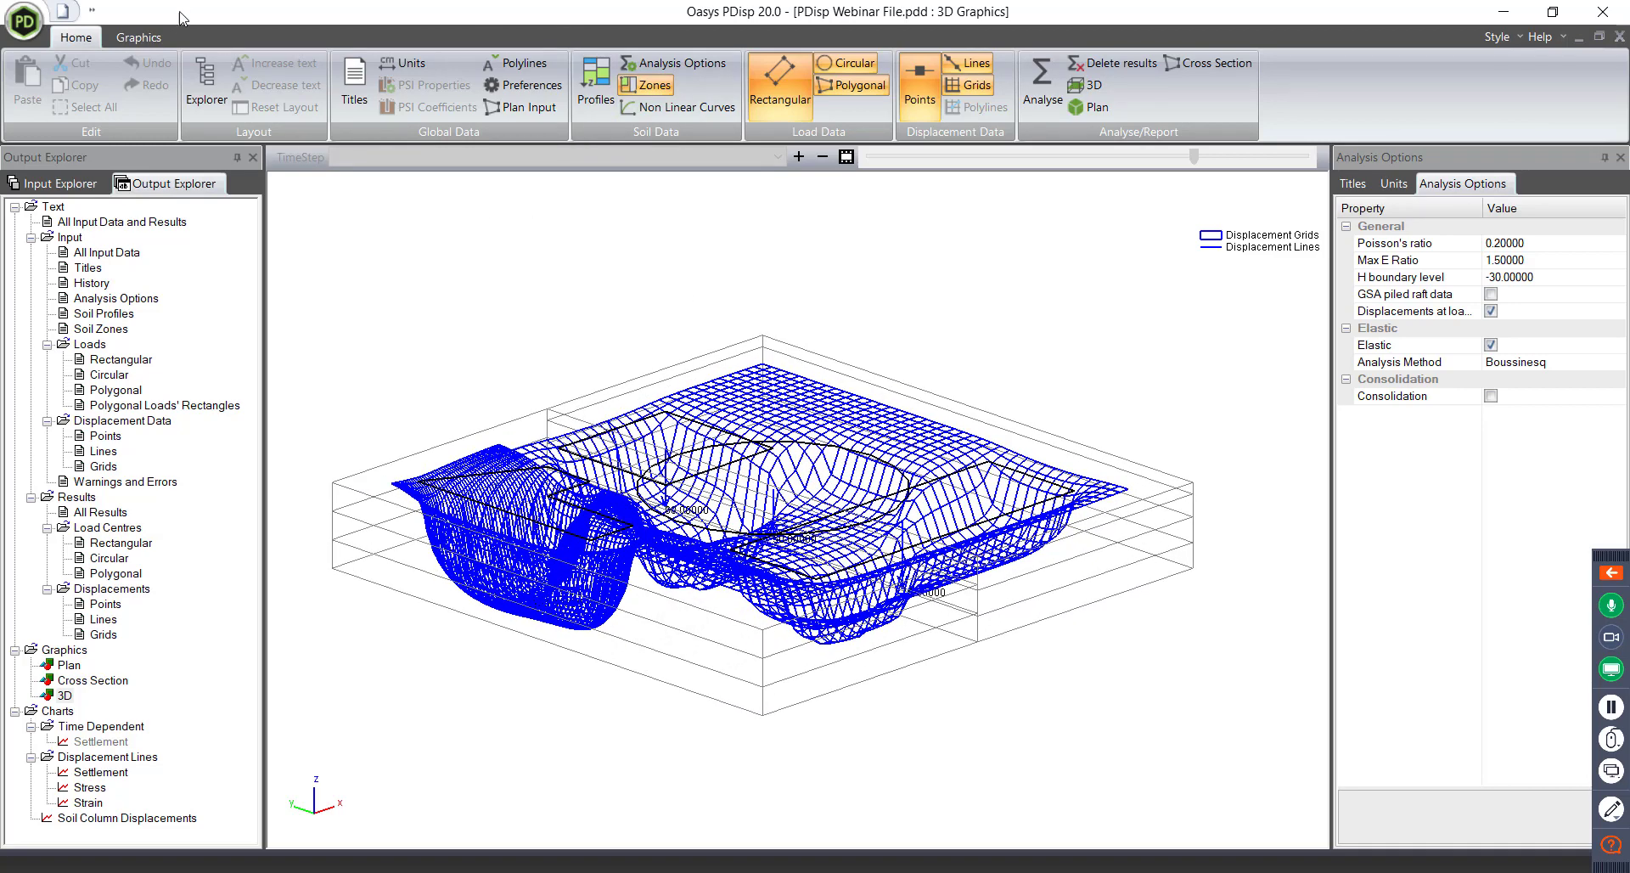
Turn off the deflected grid shape and show filled displacement contours in 3D
click(155, 40)
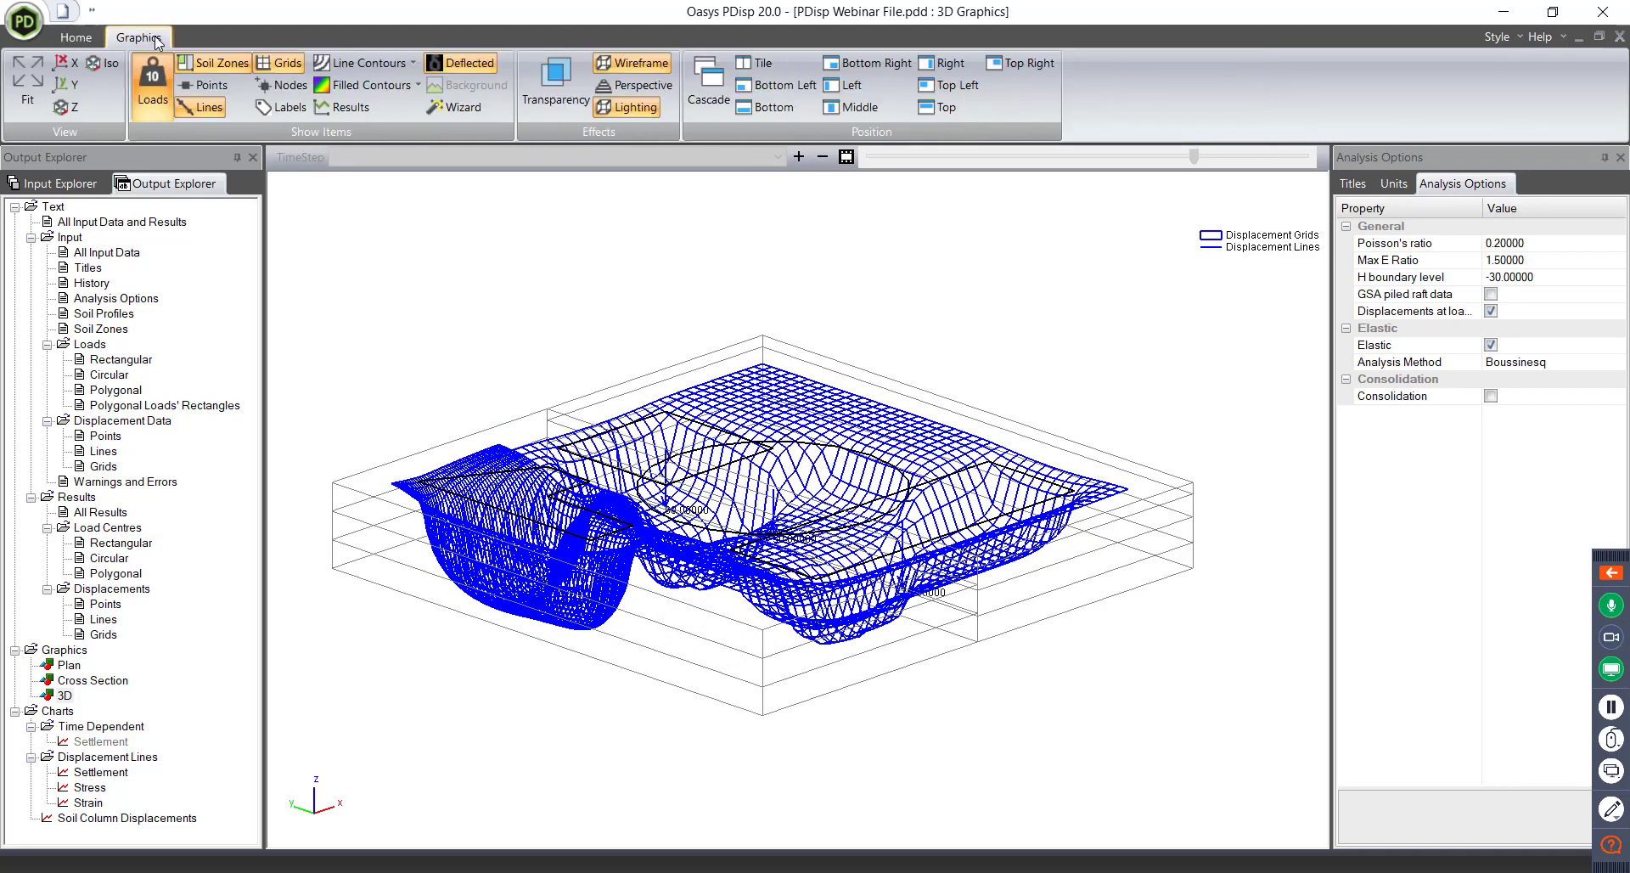
click(461, 59)
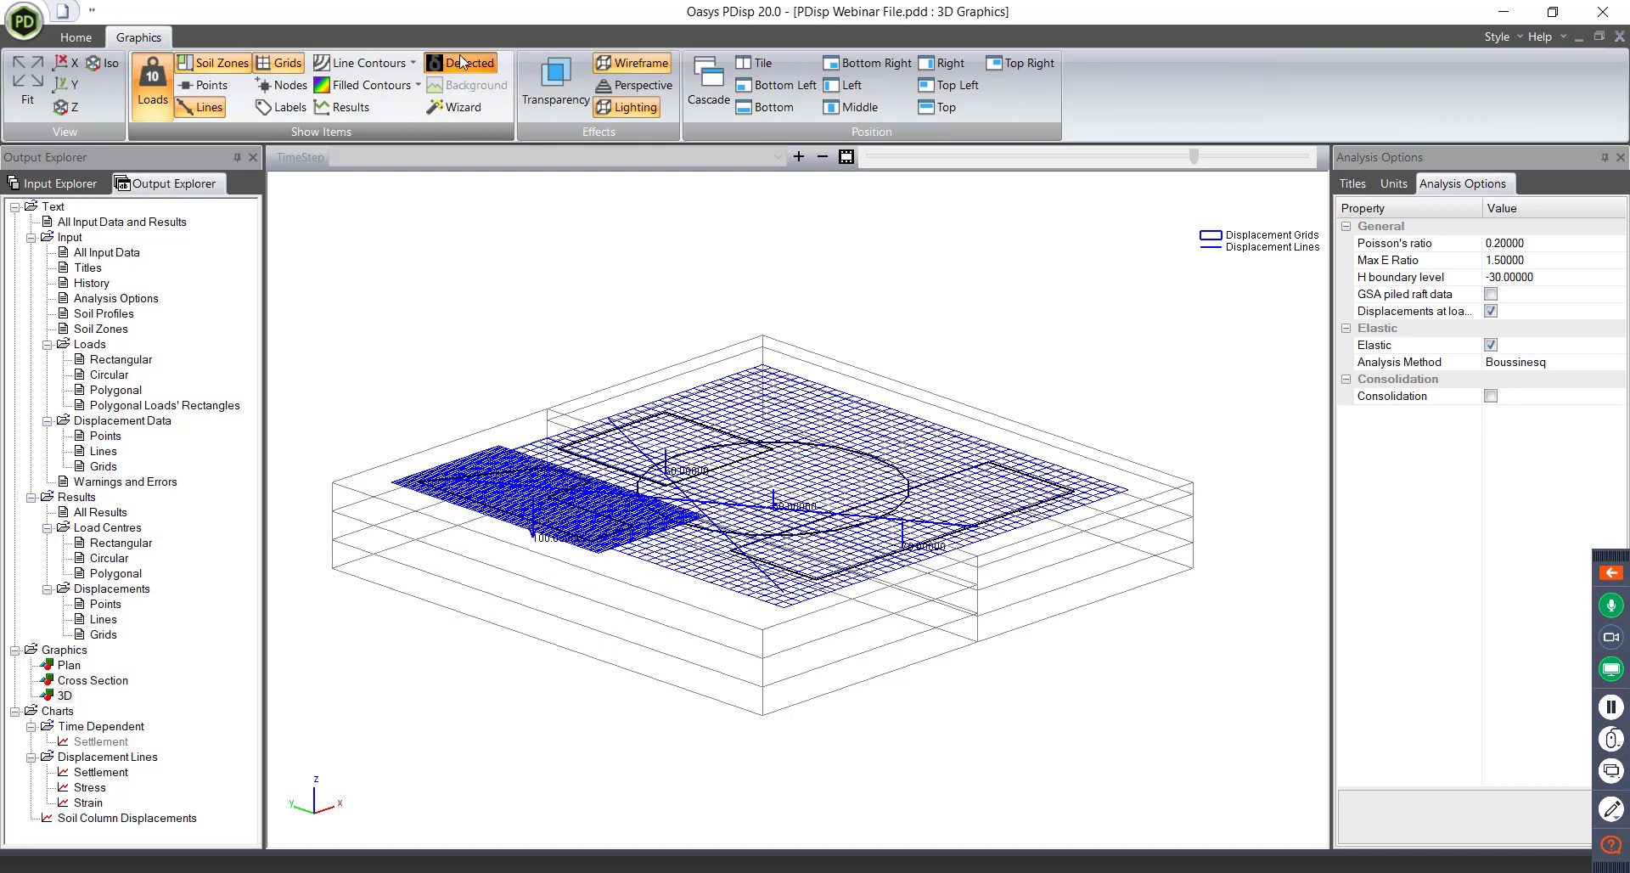
click(365, 88)
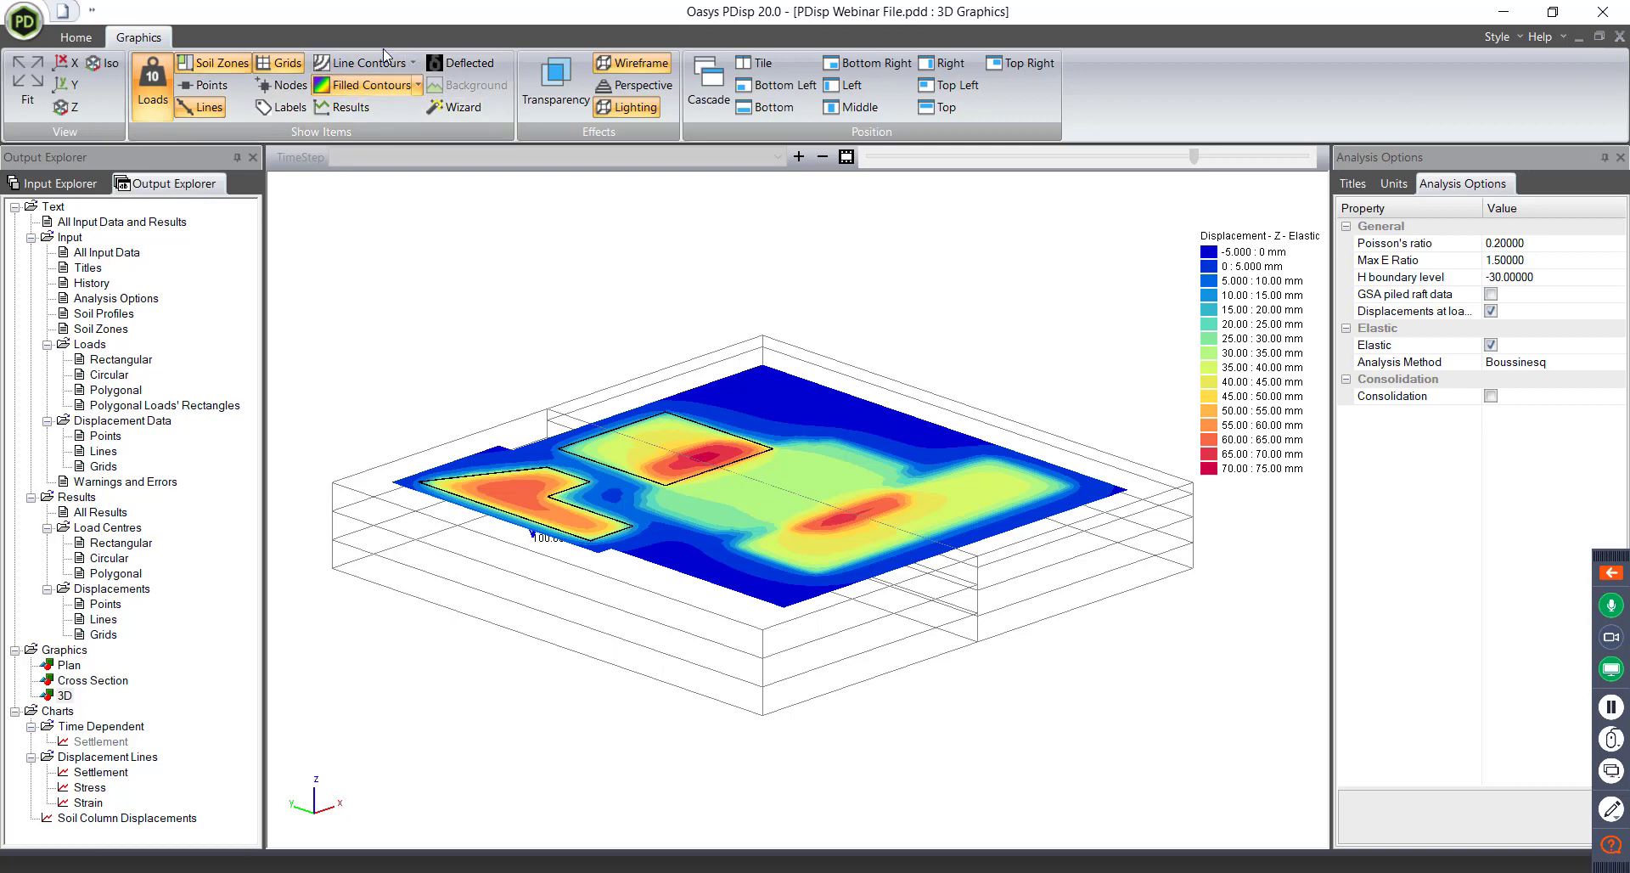
Switch to Z - Elastic line contours and open the Grid 1 plan view
click(405, 71)
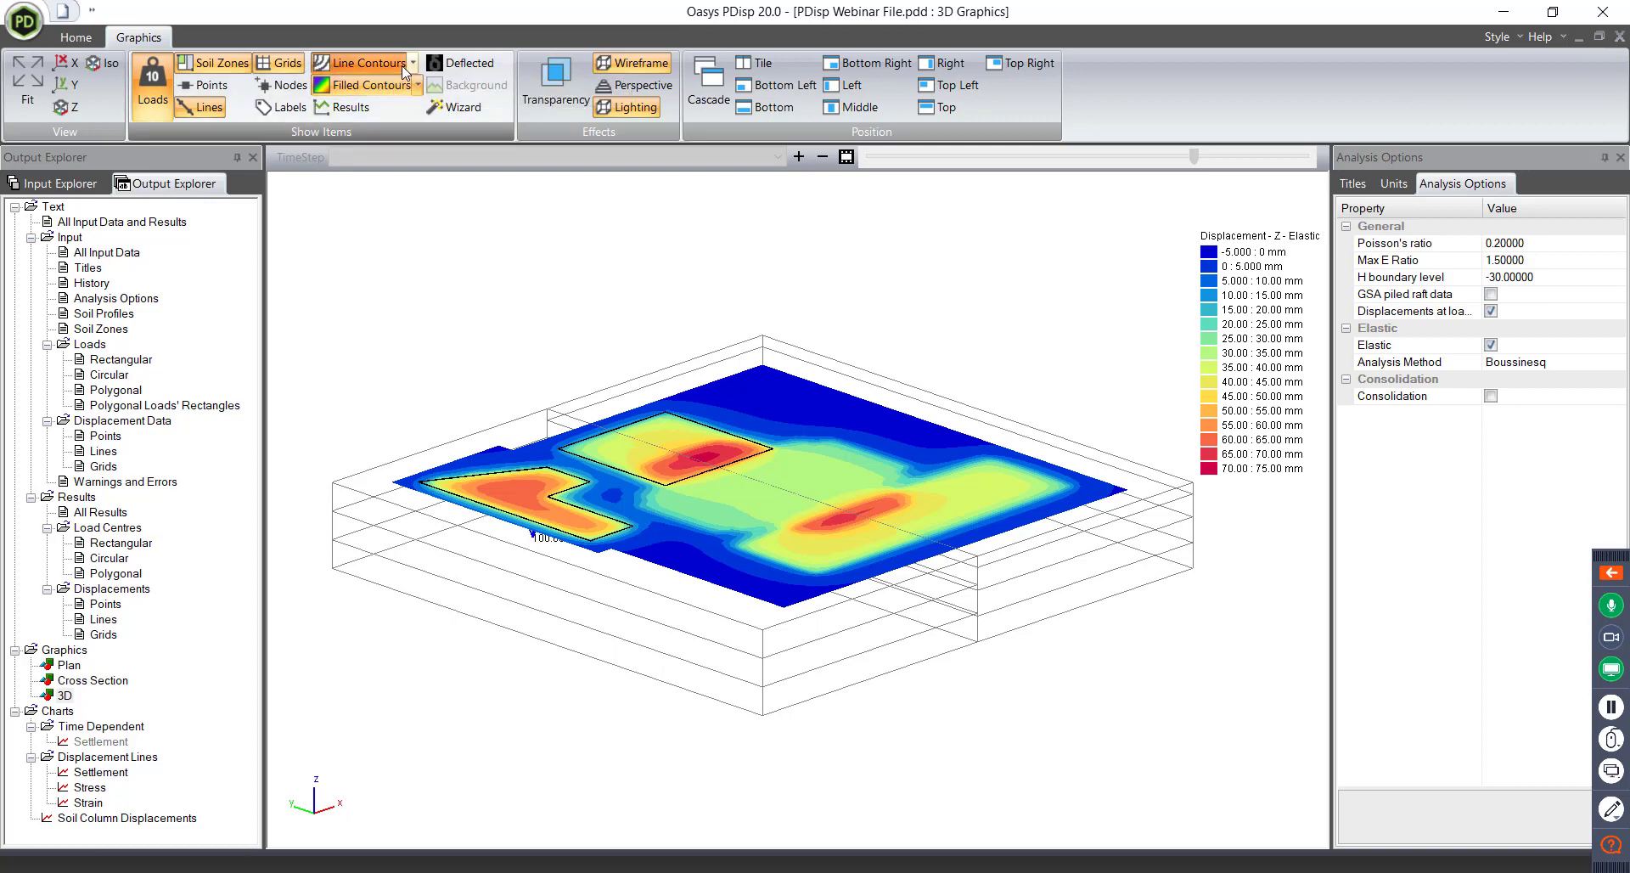
click(415, 66)
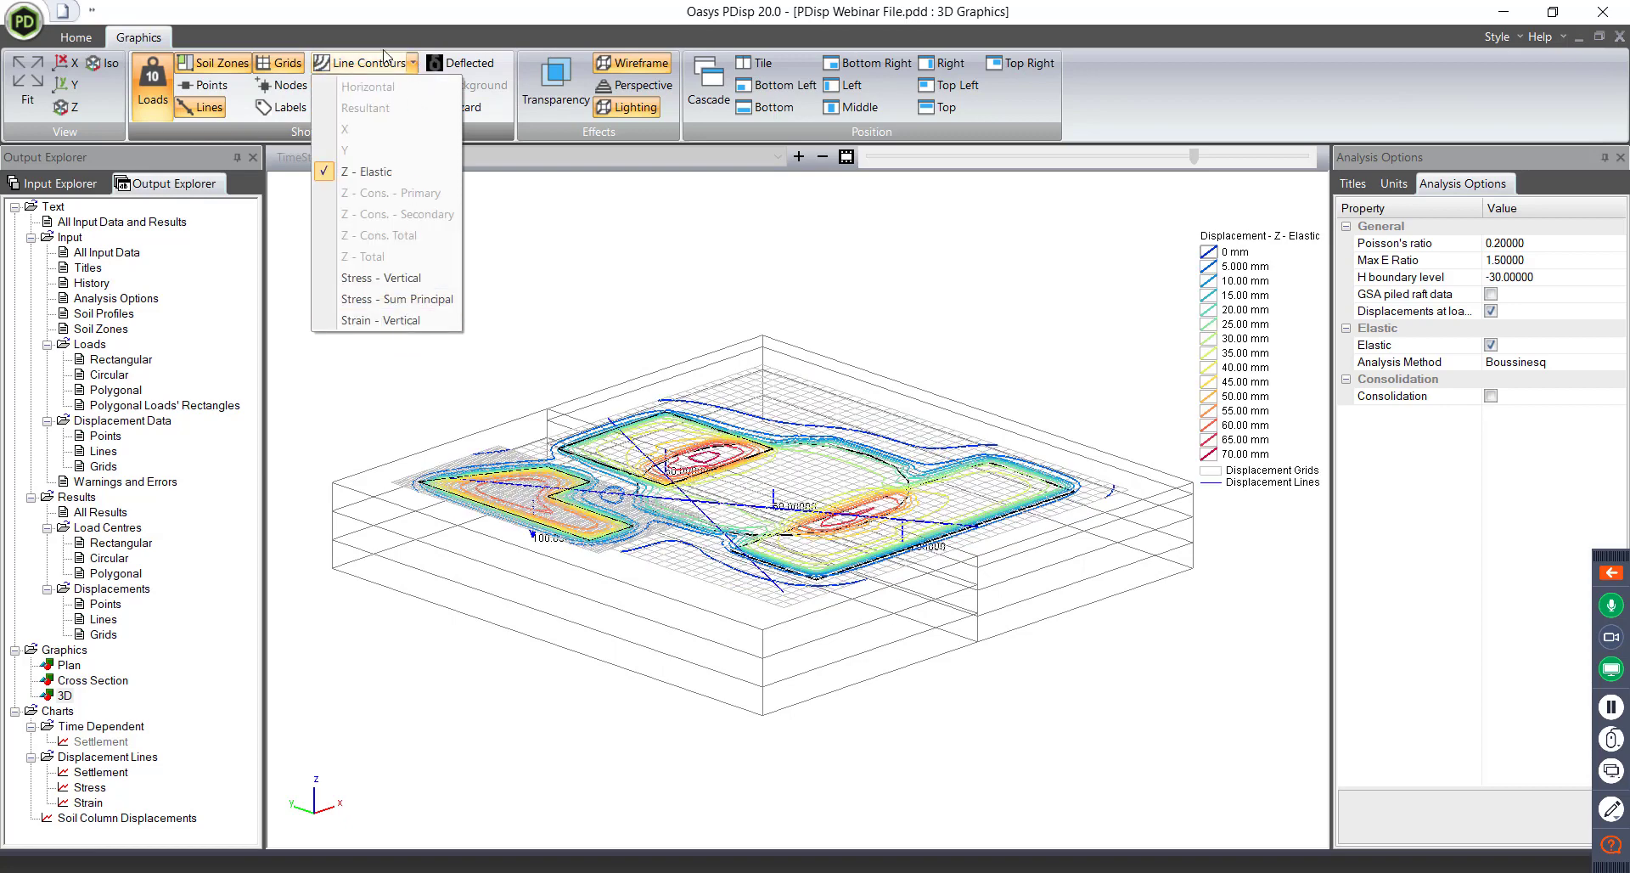
click(367, 75)
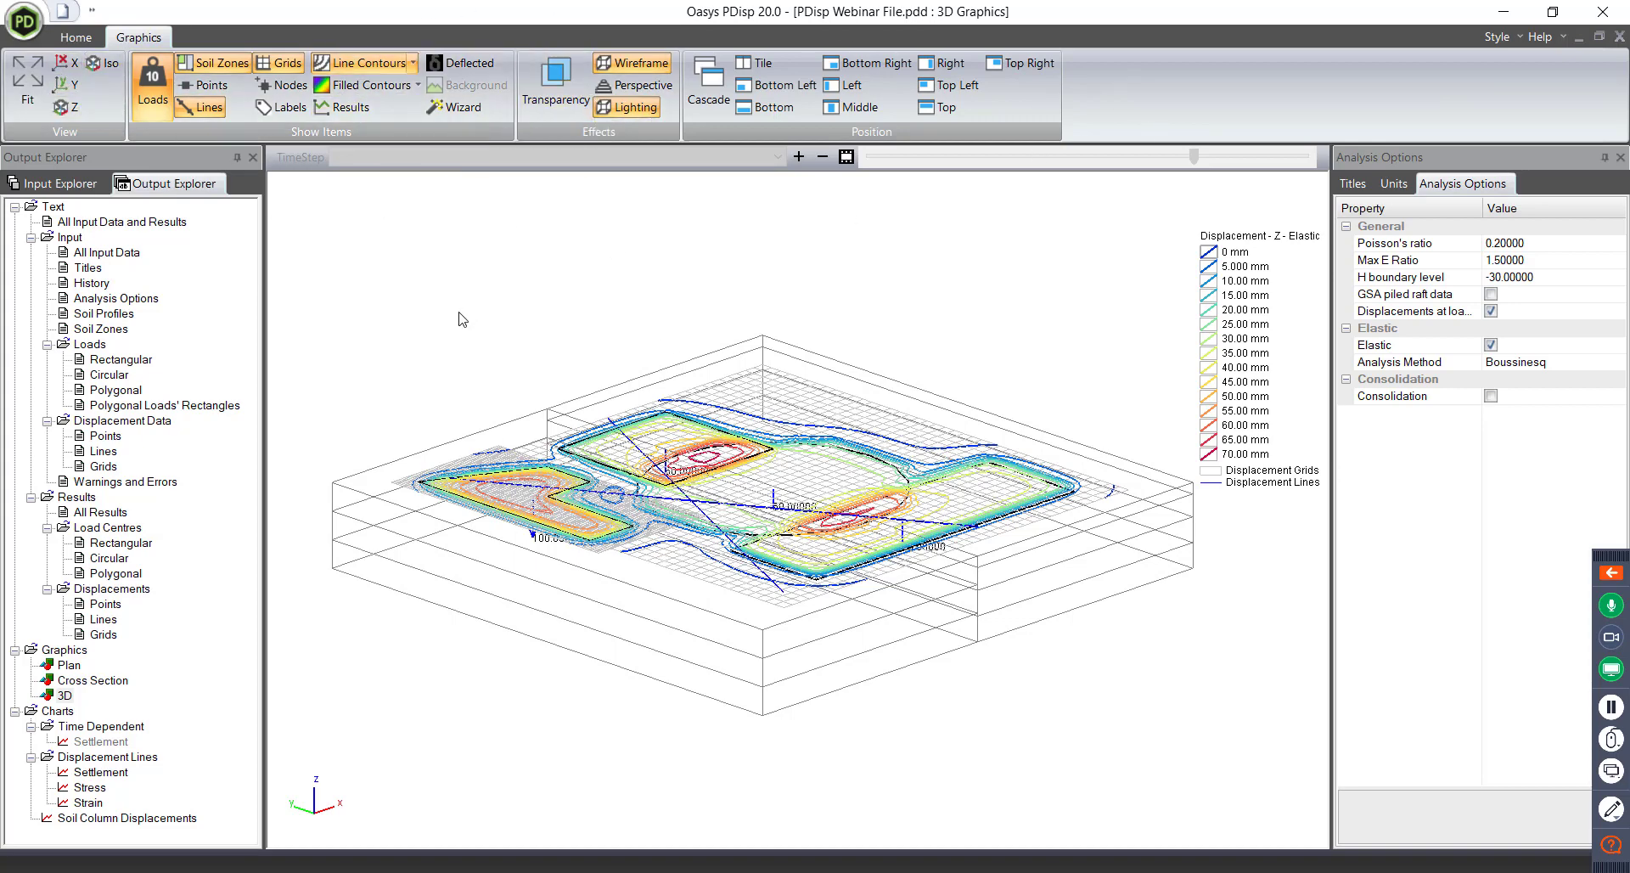
double_click(64, 667)
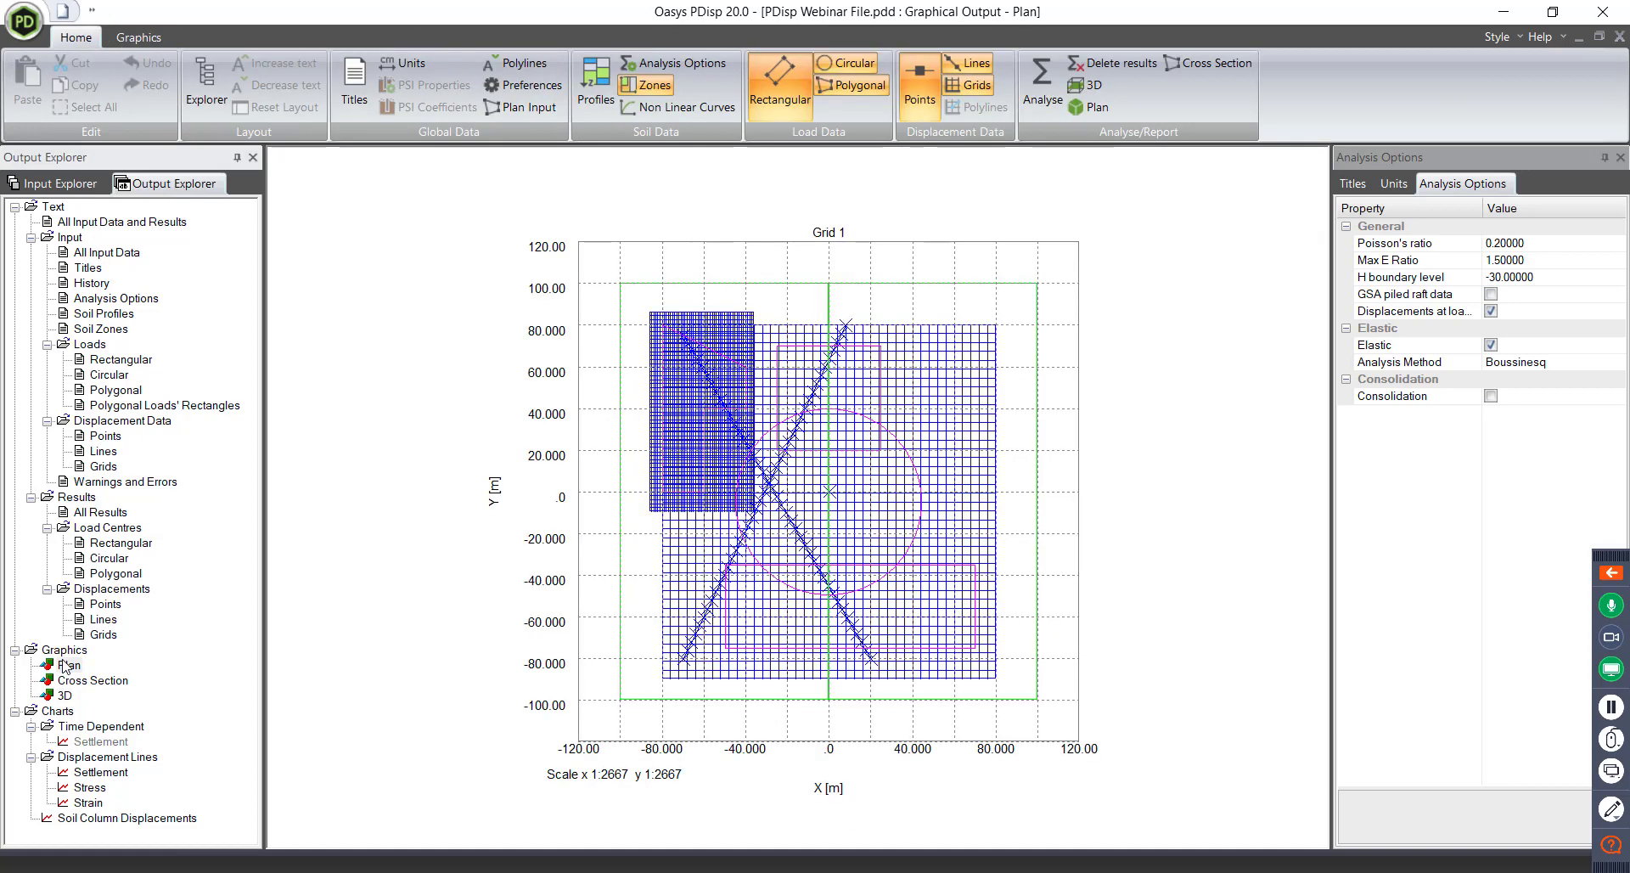
Show filled settlement contours on the Grid 1 plan at a 10mm interval with a legend
click(156, 41)
click(510, 68)
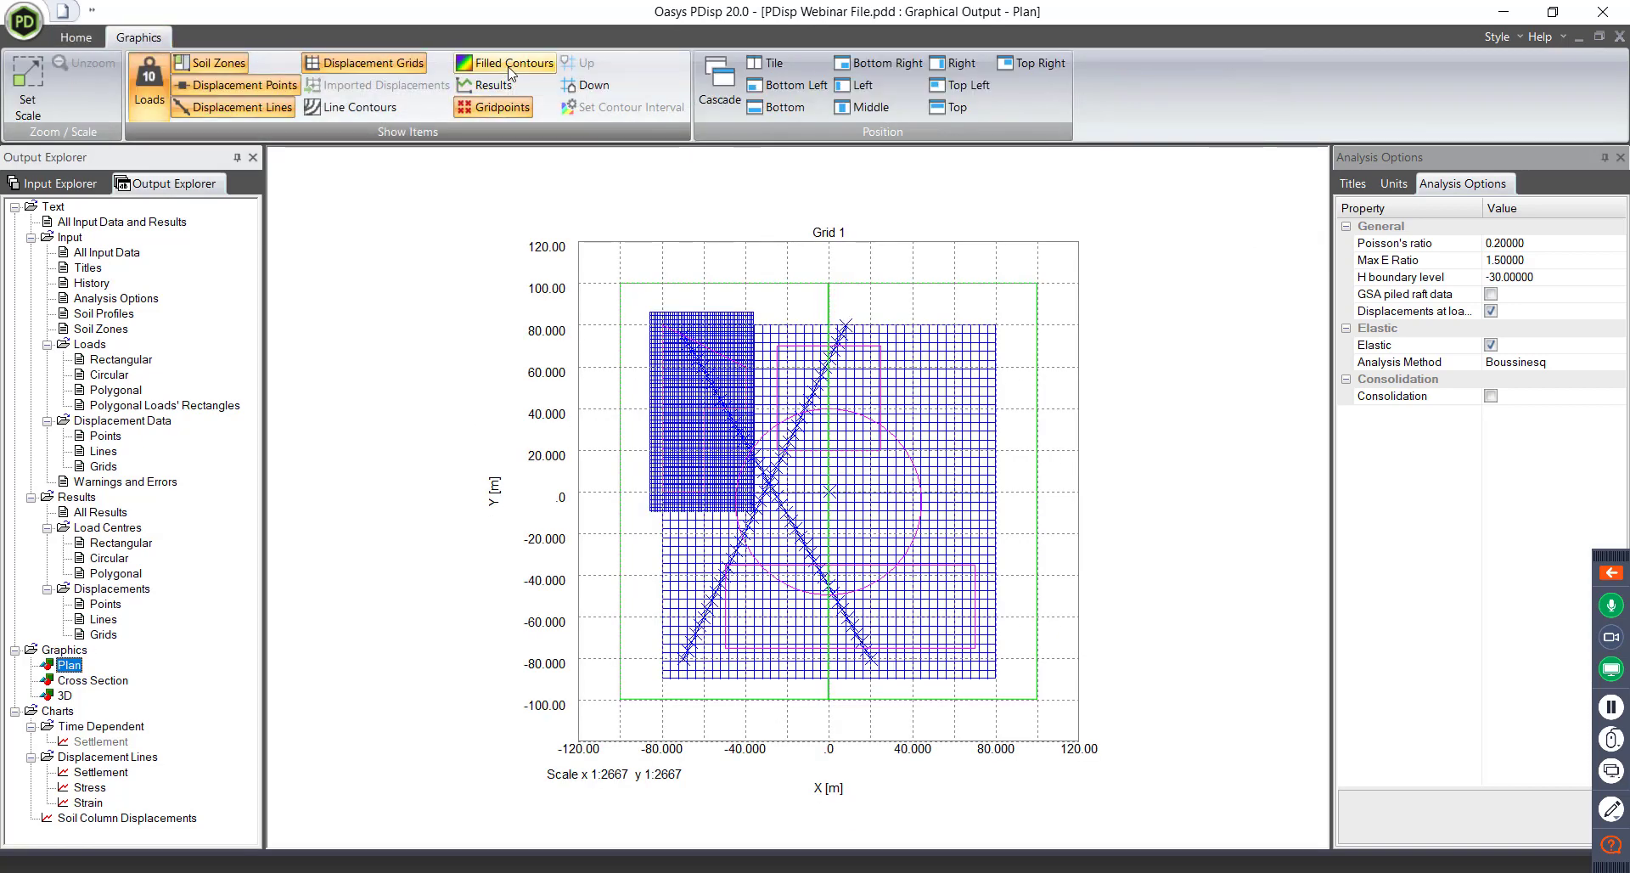